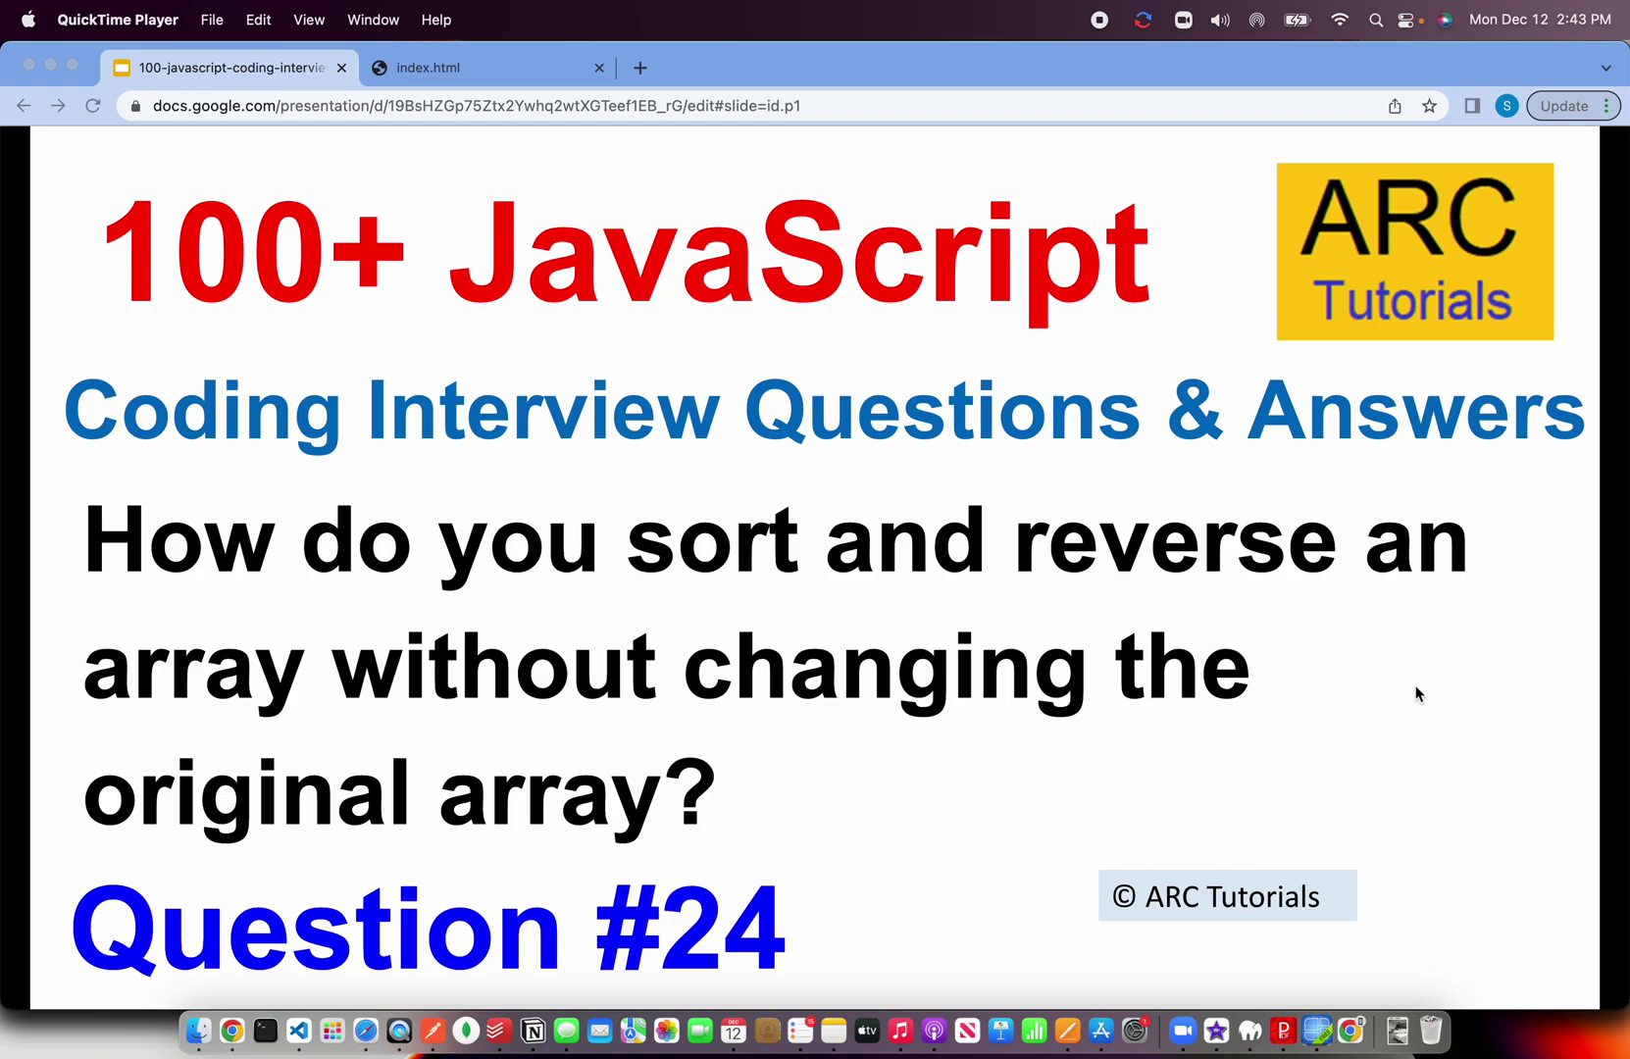
- Advance the slides to the explanation that slice() makes a copy, then reverse() runs
click(1398, 634)
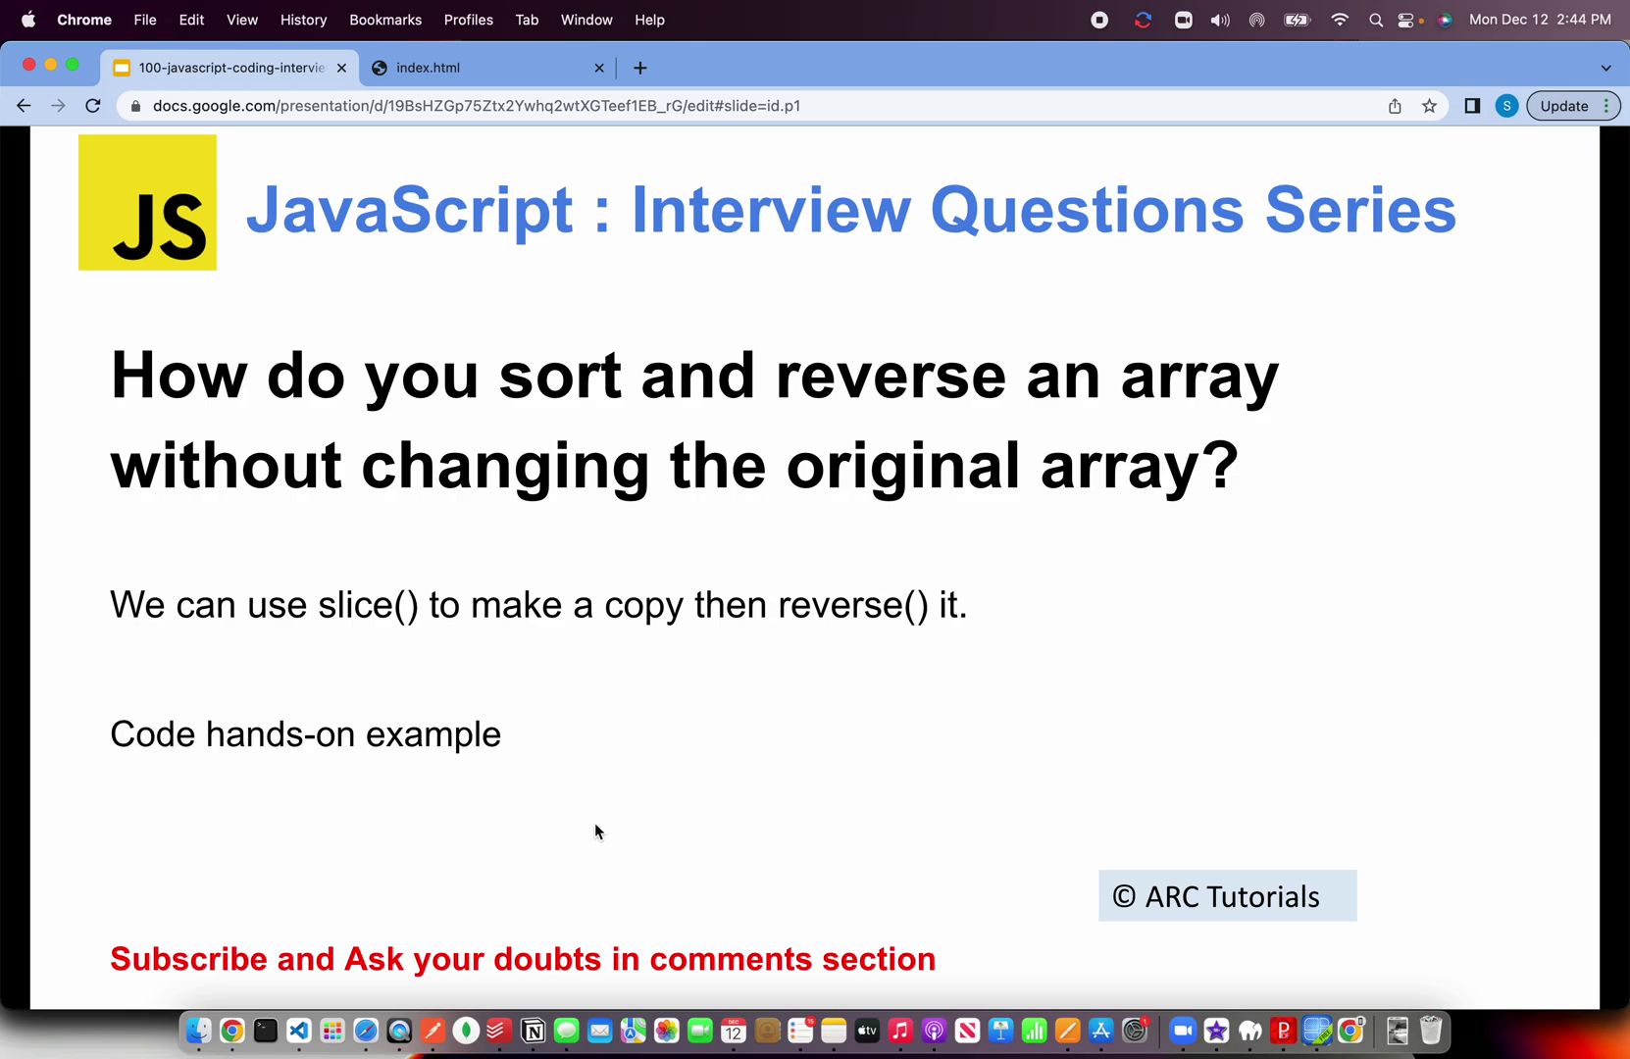
- Replace the old IIFE code in index.html with an empty <script> block and save
click(298, 1030)
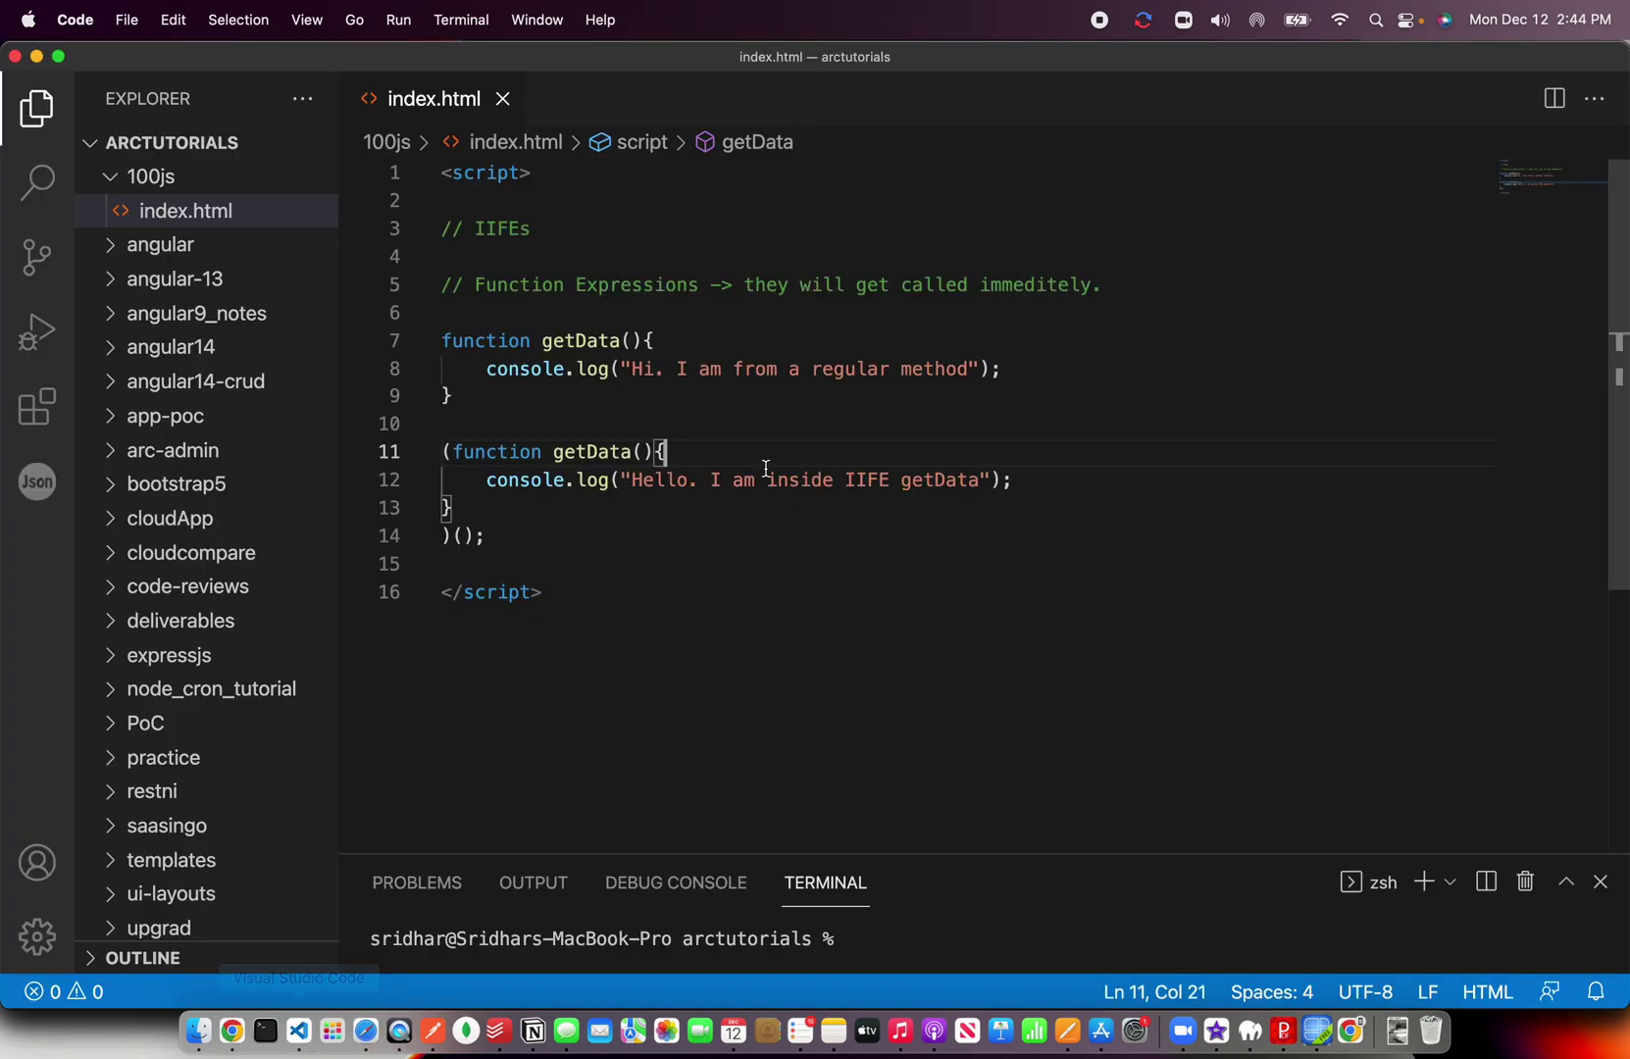
click(765, 480)
key(super+a)
key(BackSpace)
text(<)
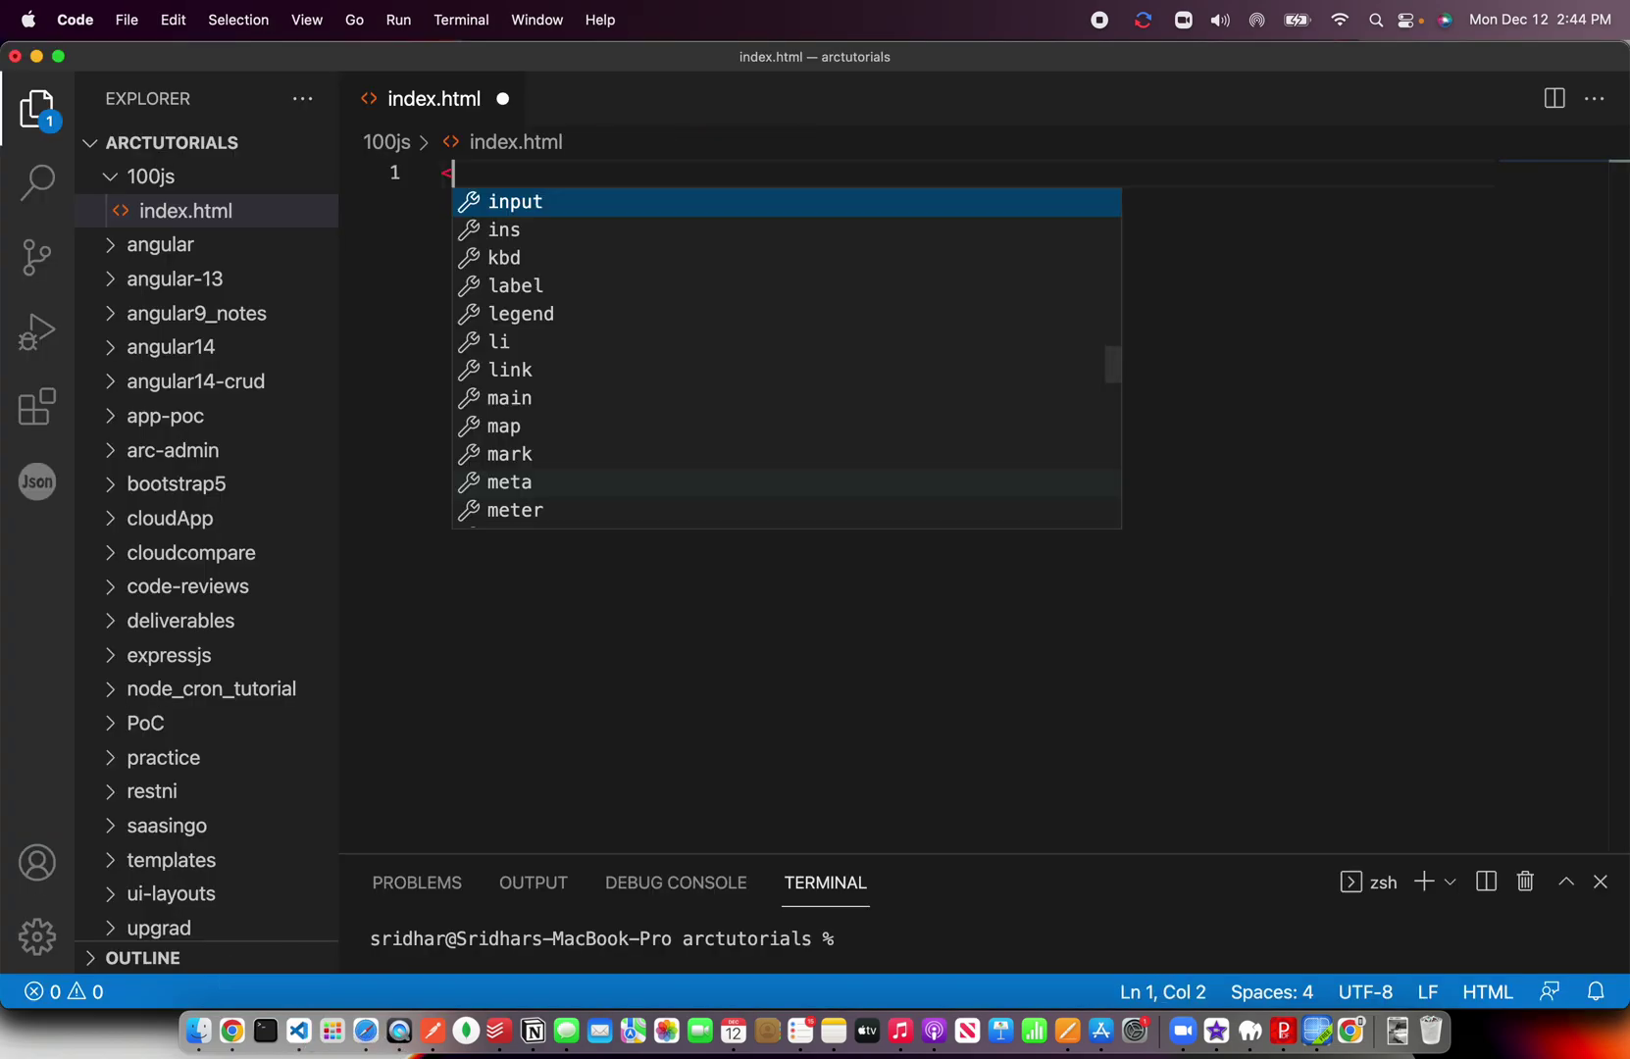
text(script>)
key(Return)
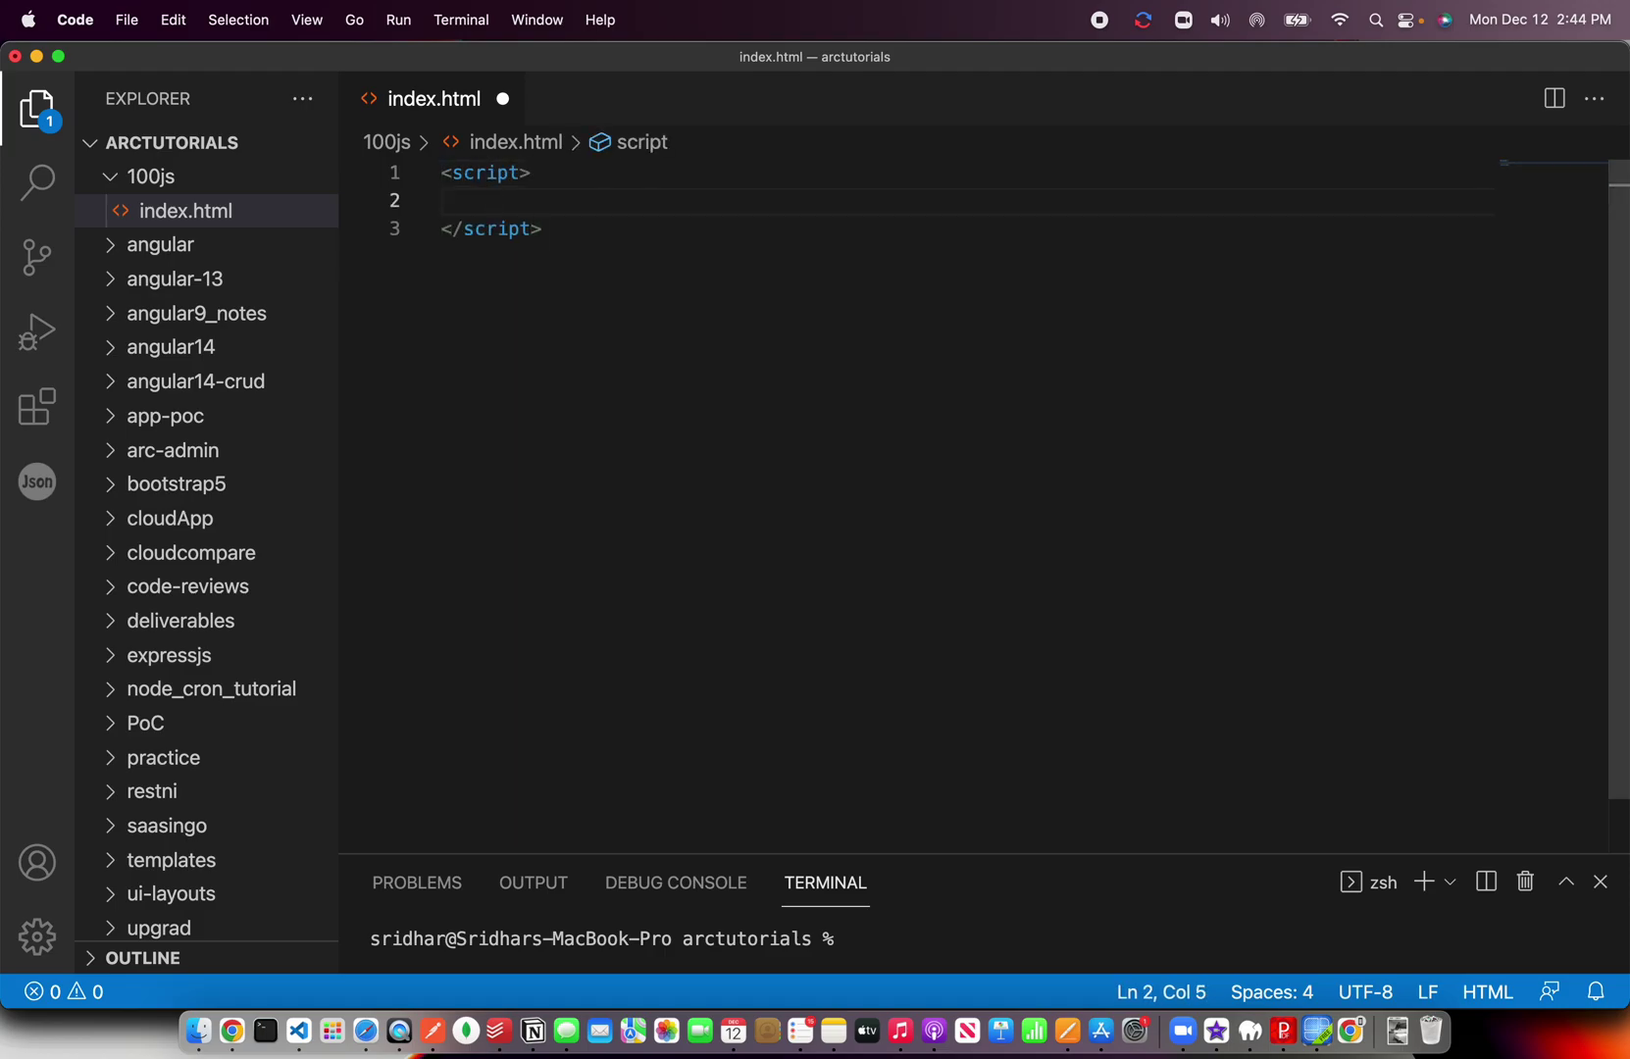
key(super+s)
text(var)
- Declare let students = ['a','b','c','d','e','f']; with a blank line below it
key(shift+Home)
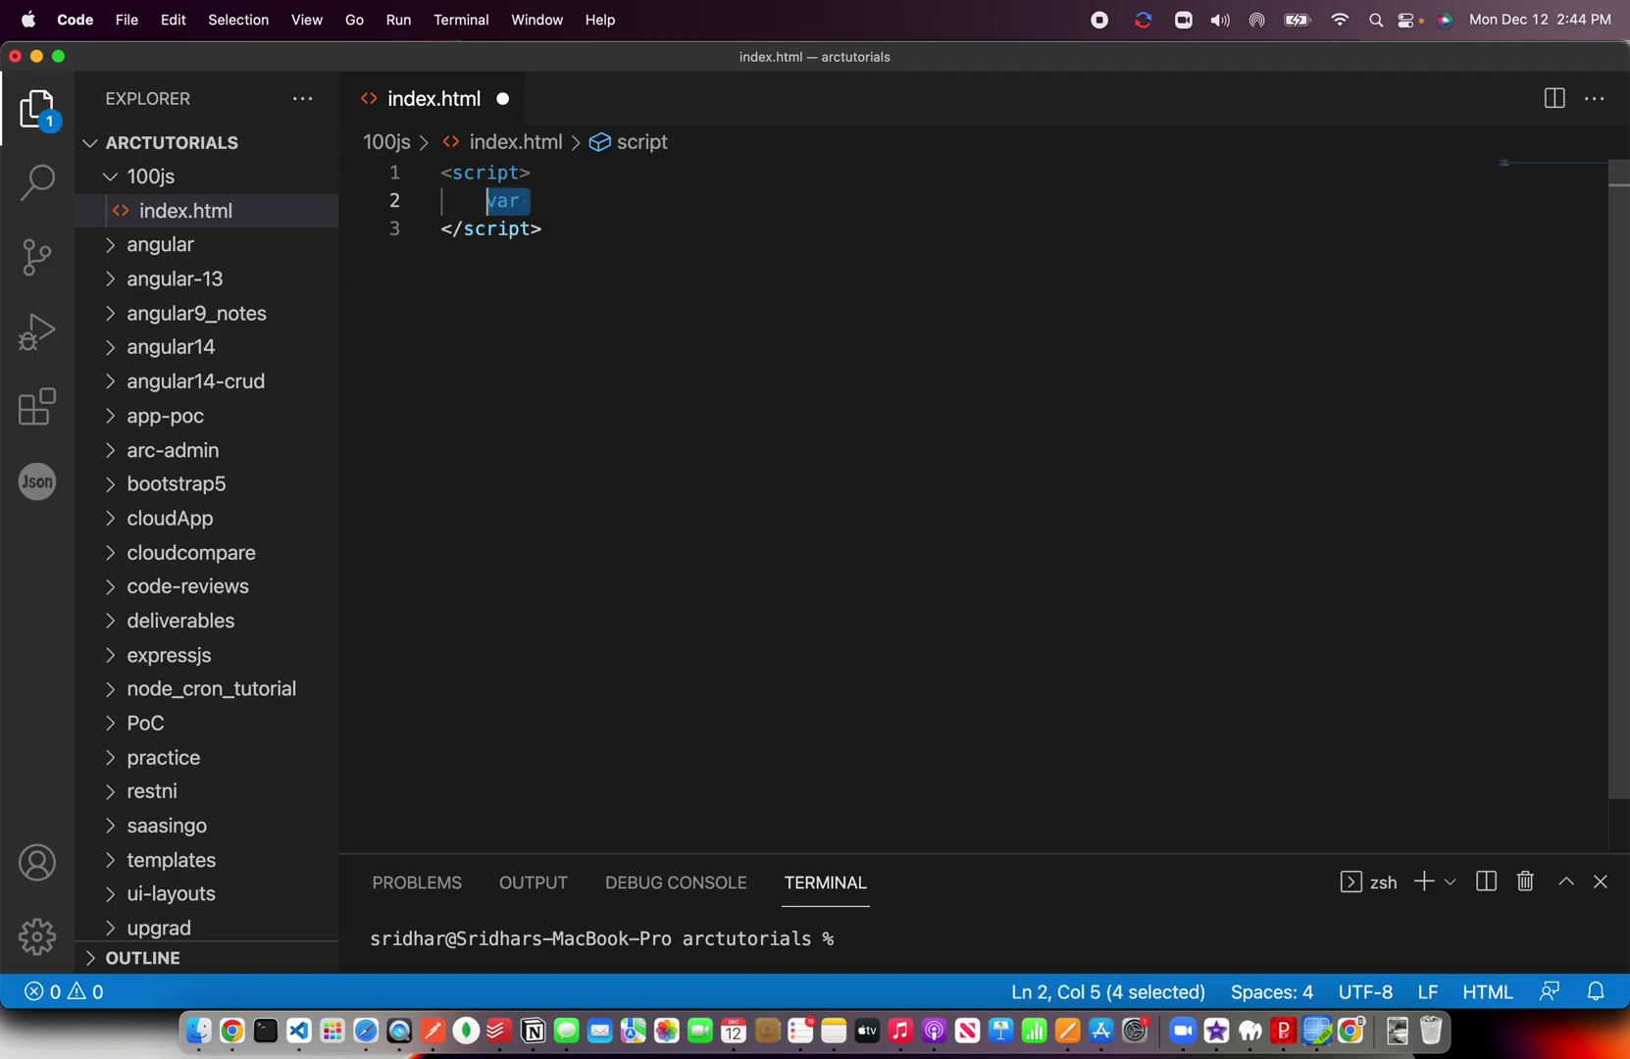
text(let )
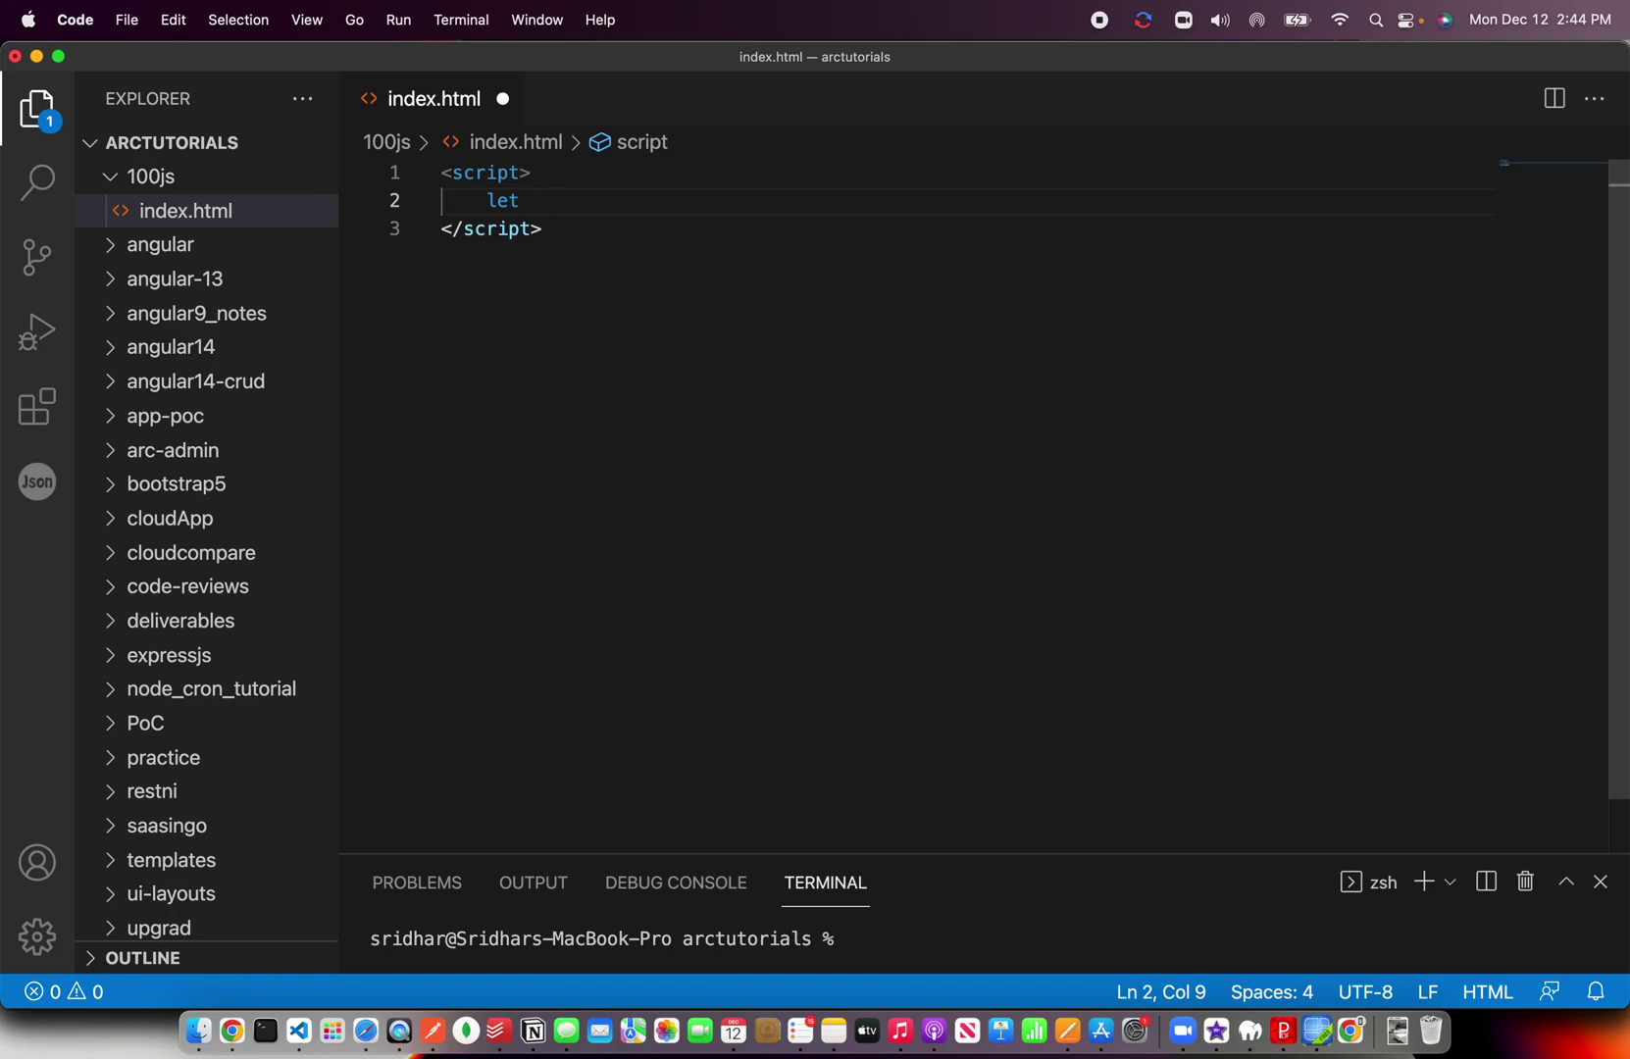
text(students )
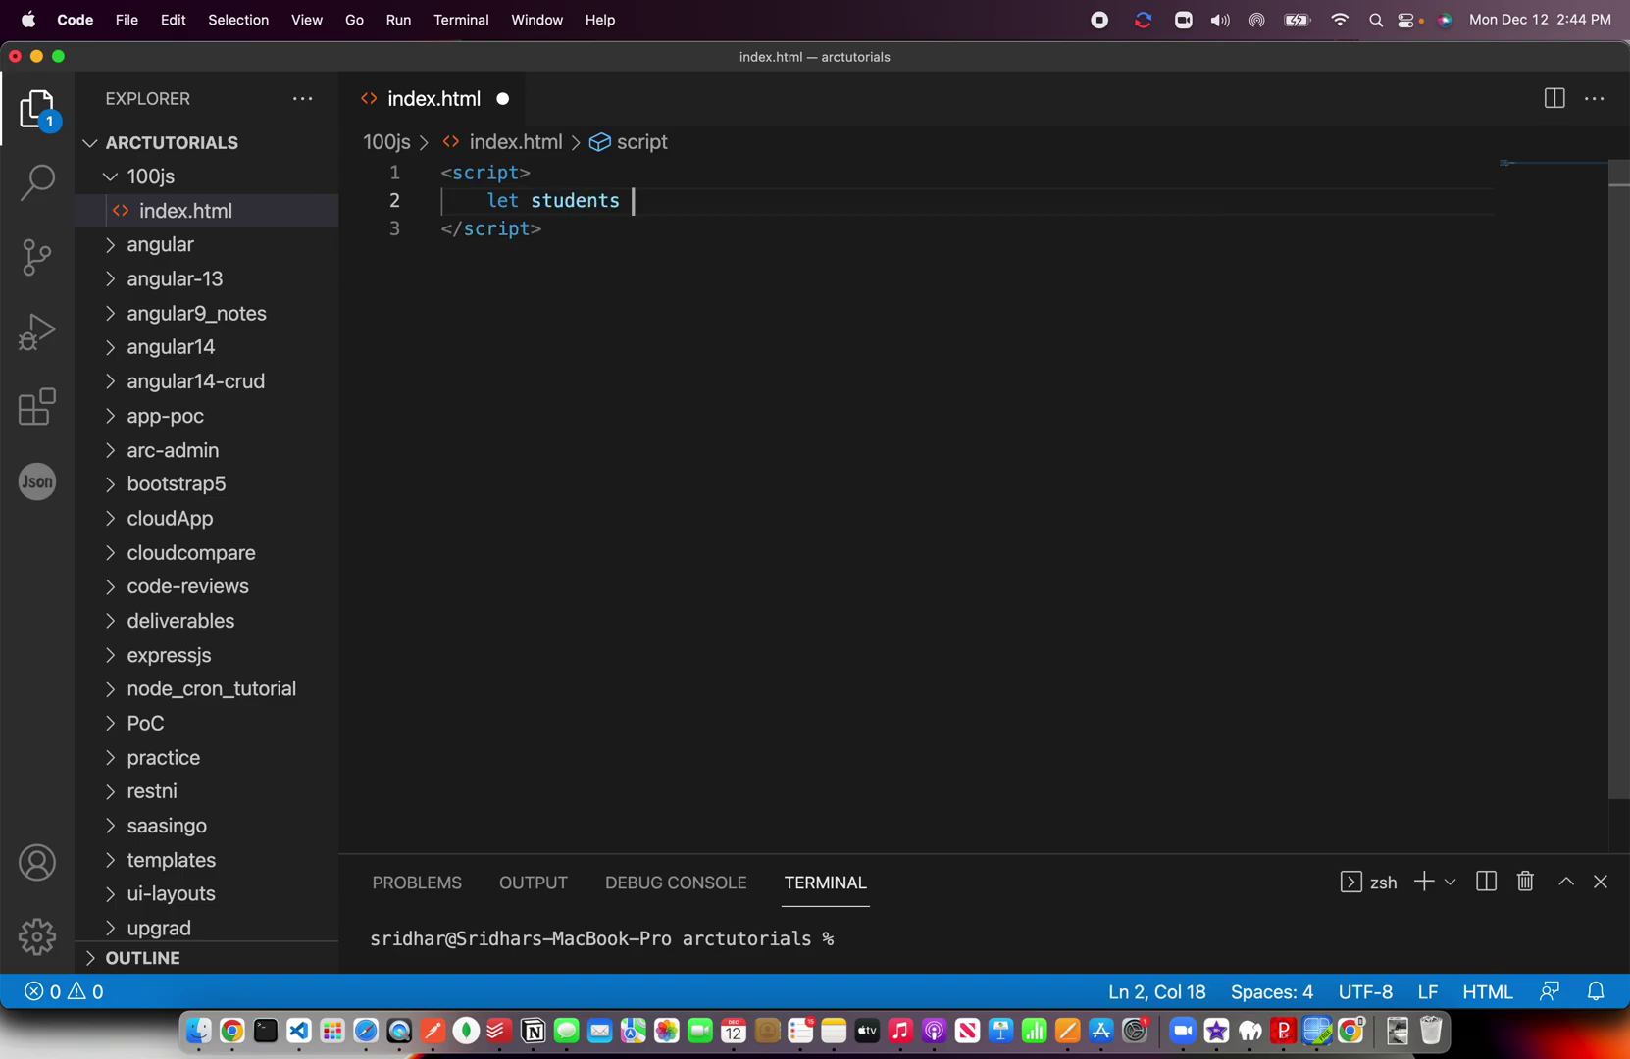
text(= )
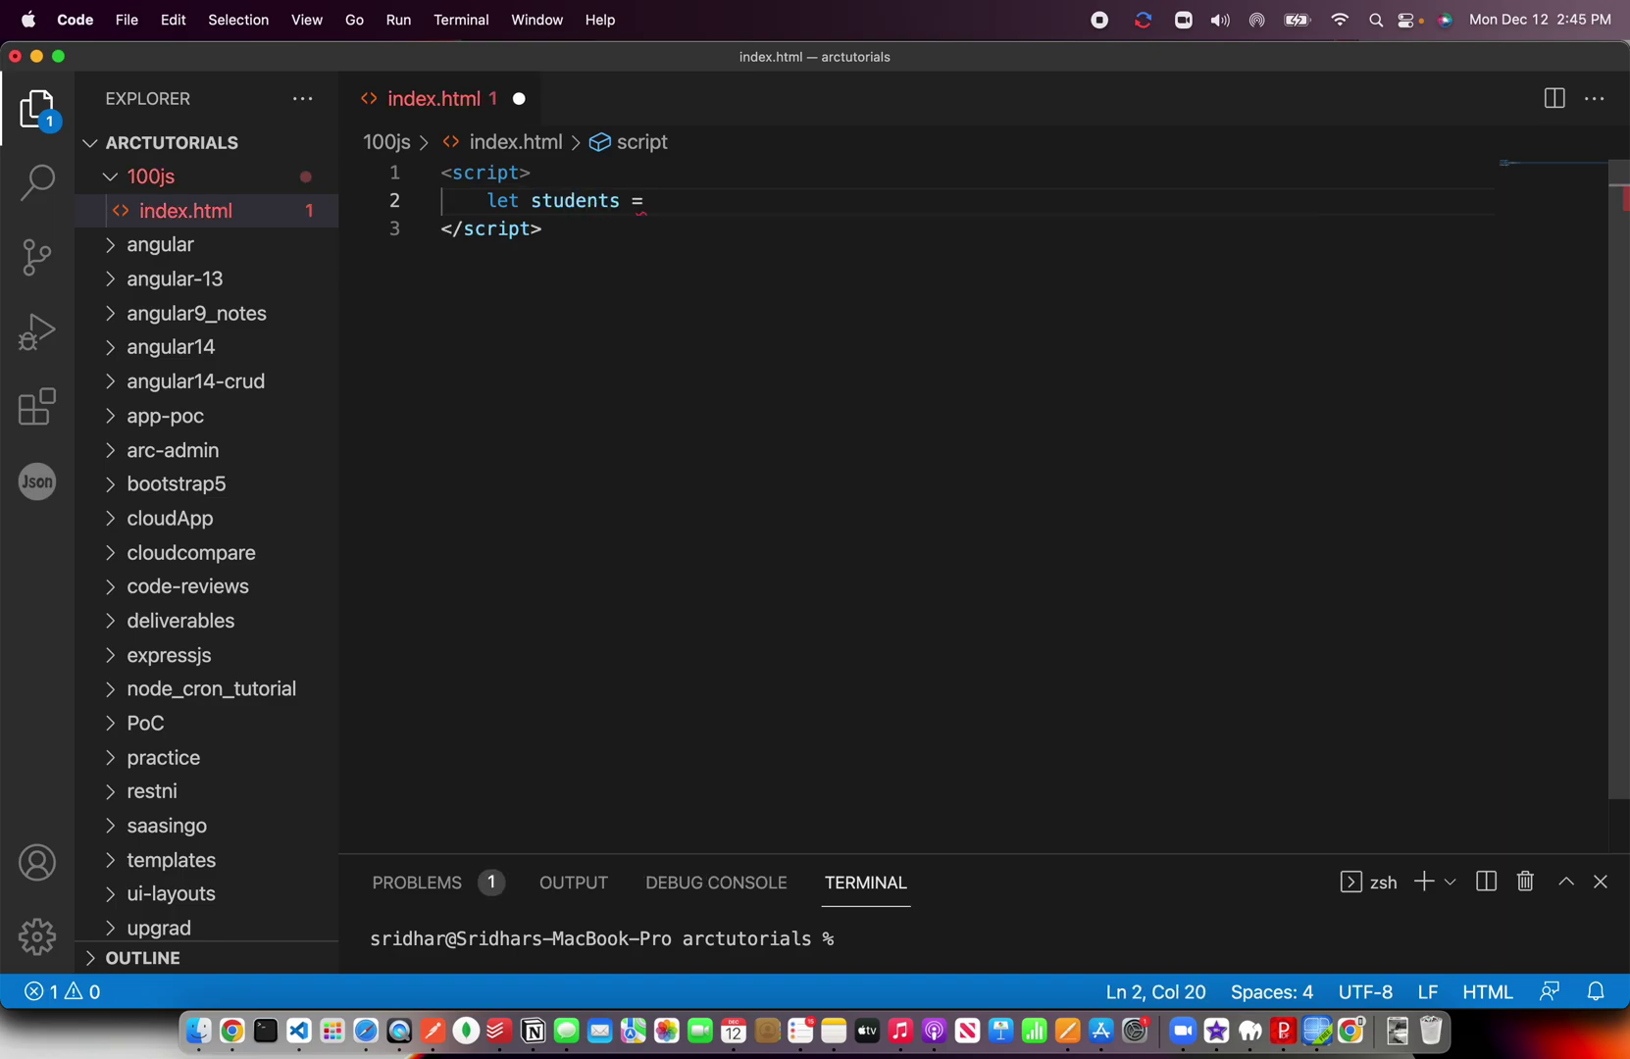
text(['a)
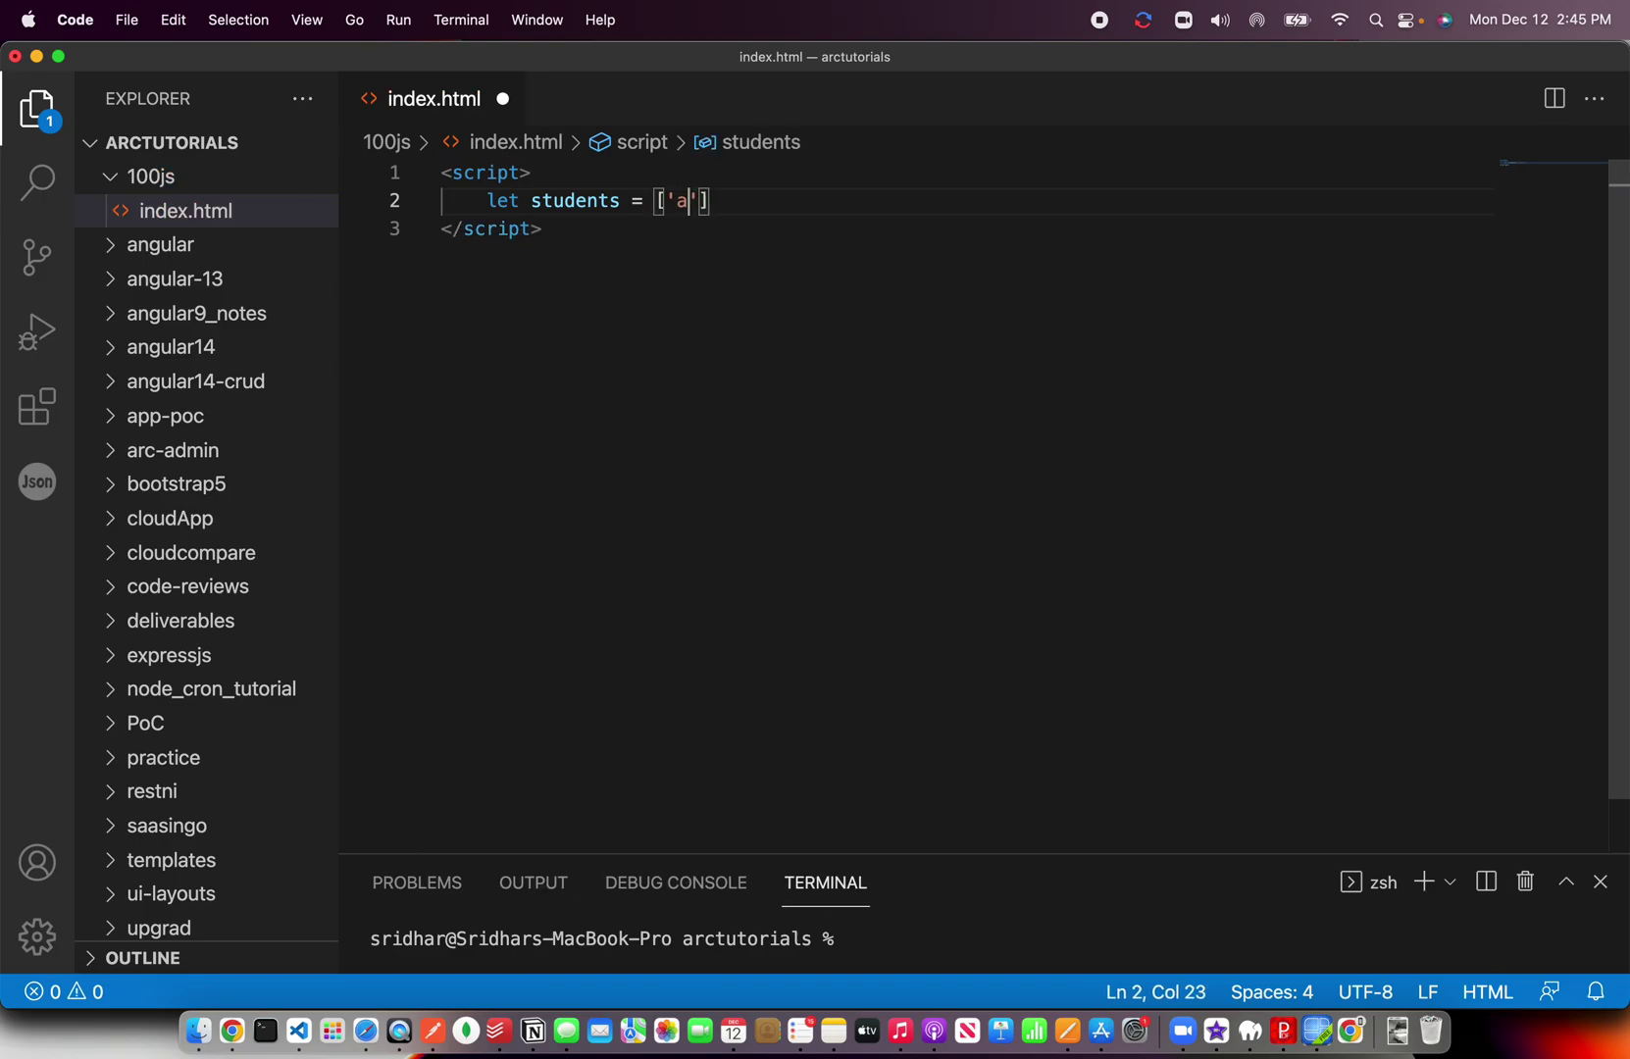
key(Right)
text(, ')
text(b)
key(Right)
text(, 'v)
key(BackSpace)
text(c)
key(Right)
text(, 'd)
key(Right)
text(, 'e)
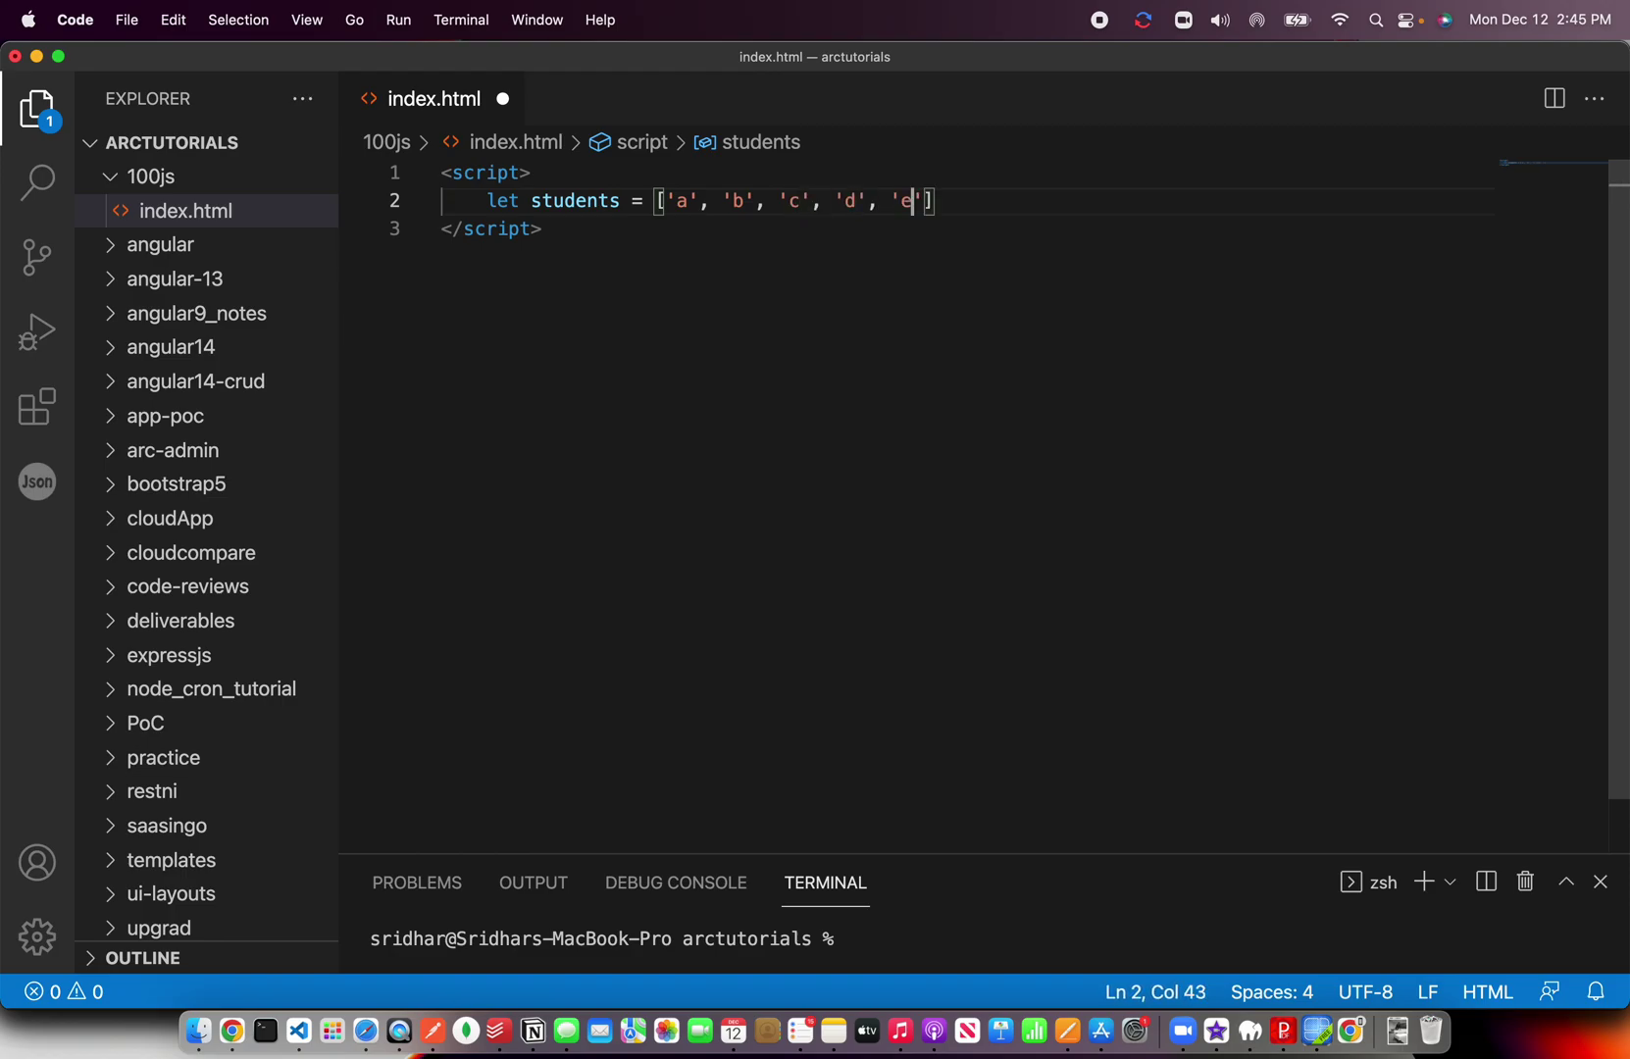
key(Right)
text(, 'f)
key(Right)
text(];)
key(Return)
key(Return)
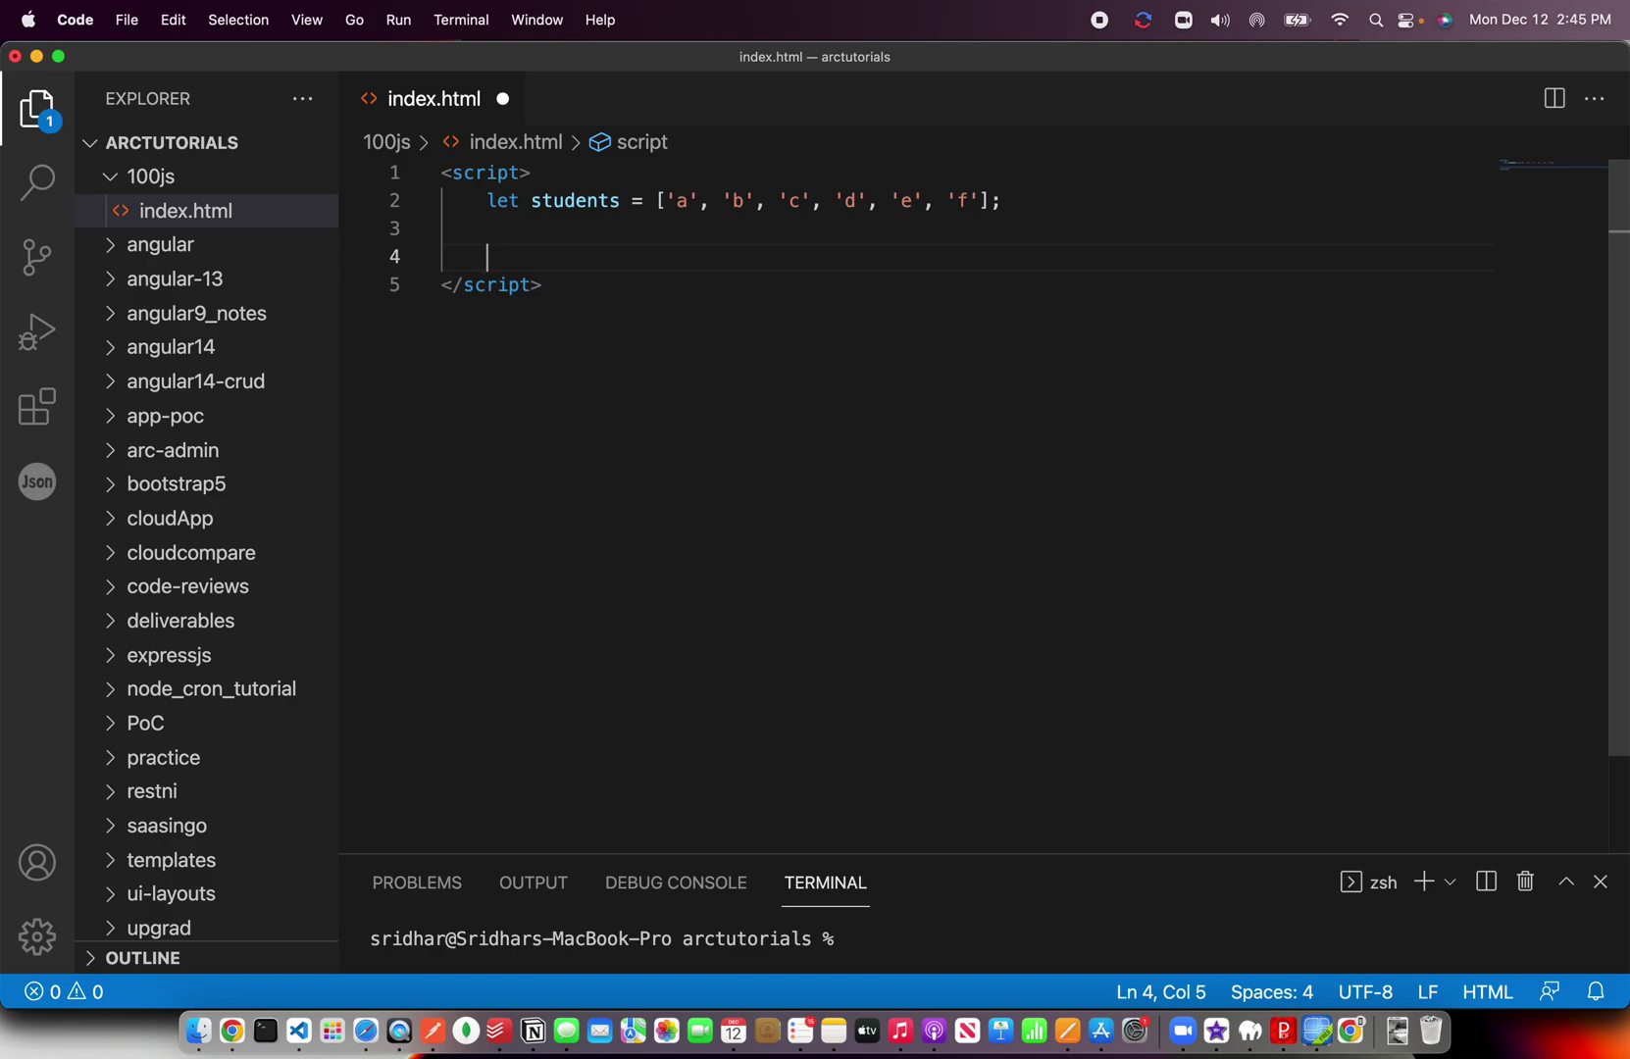
text(const )
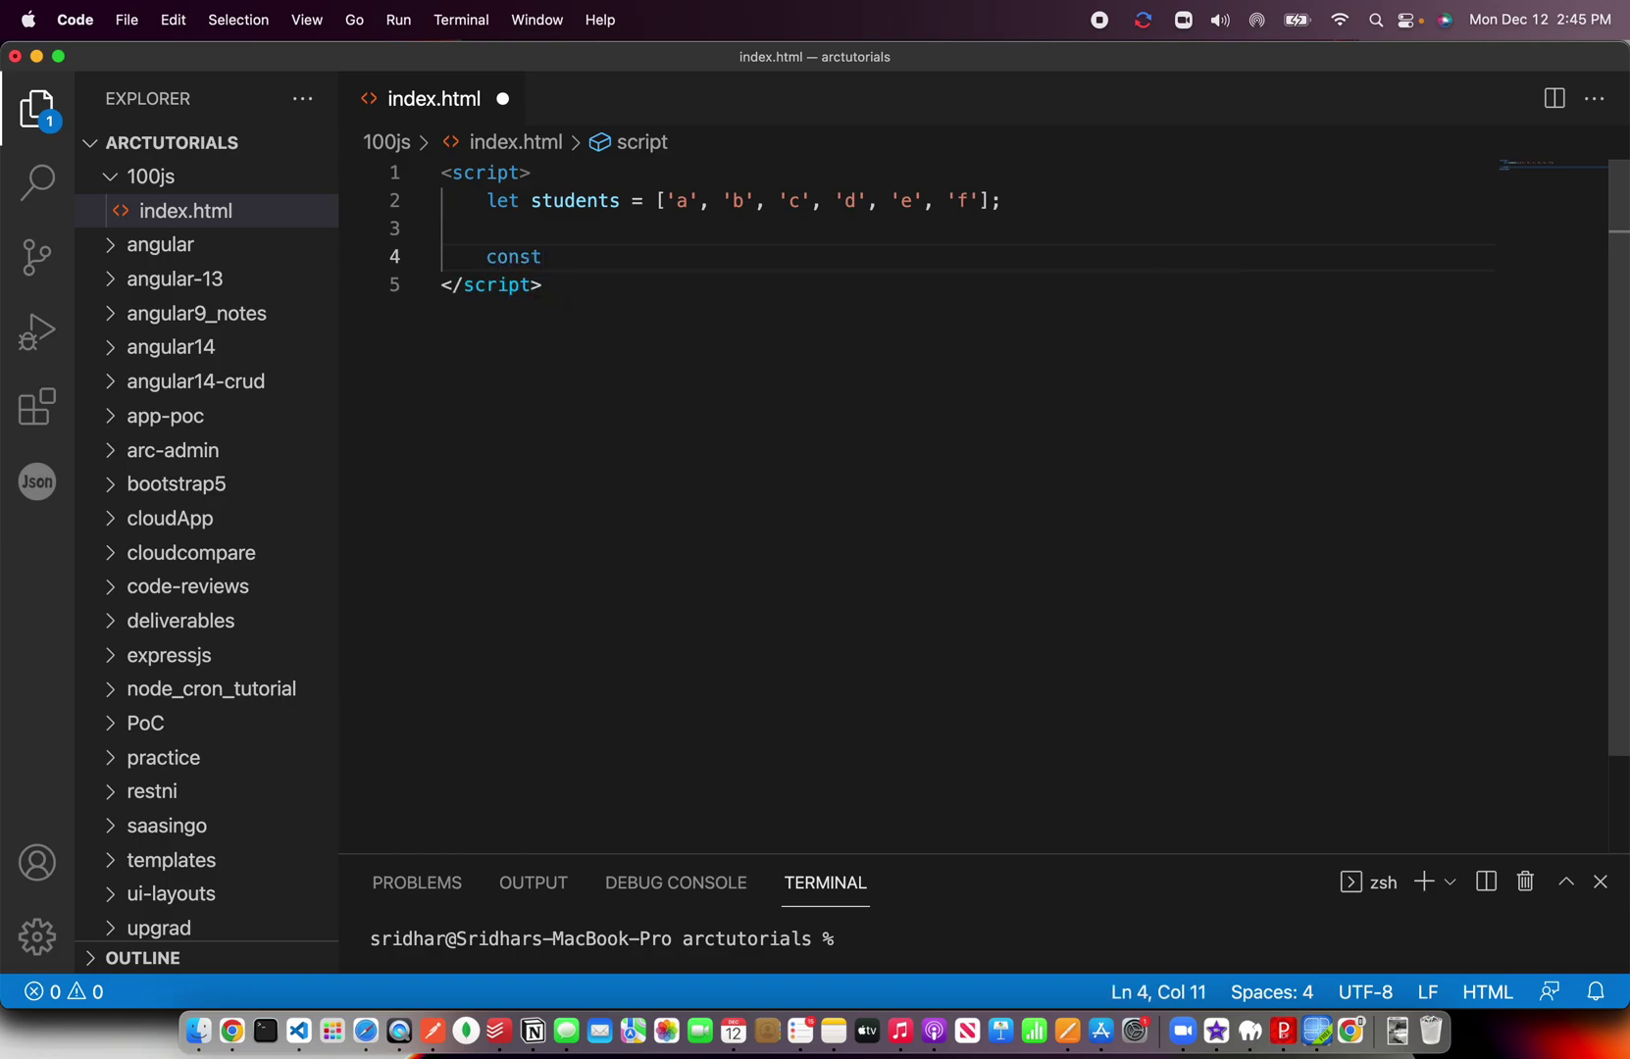
text(new)
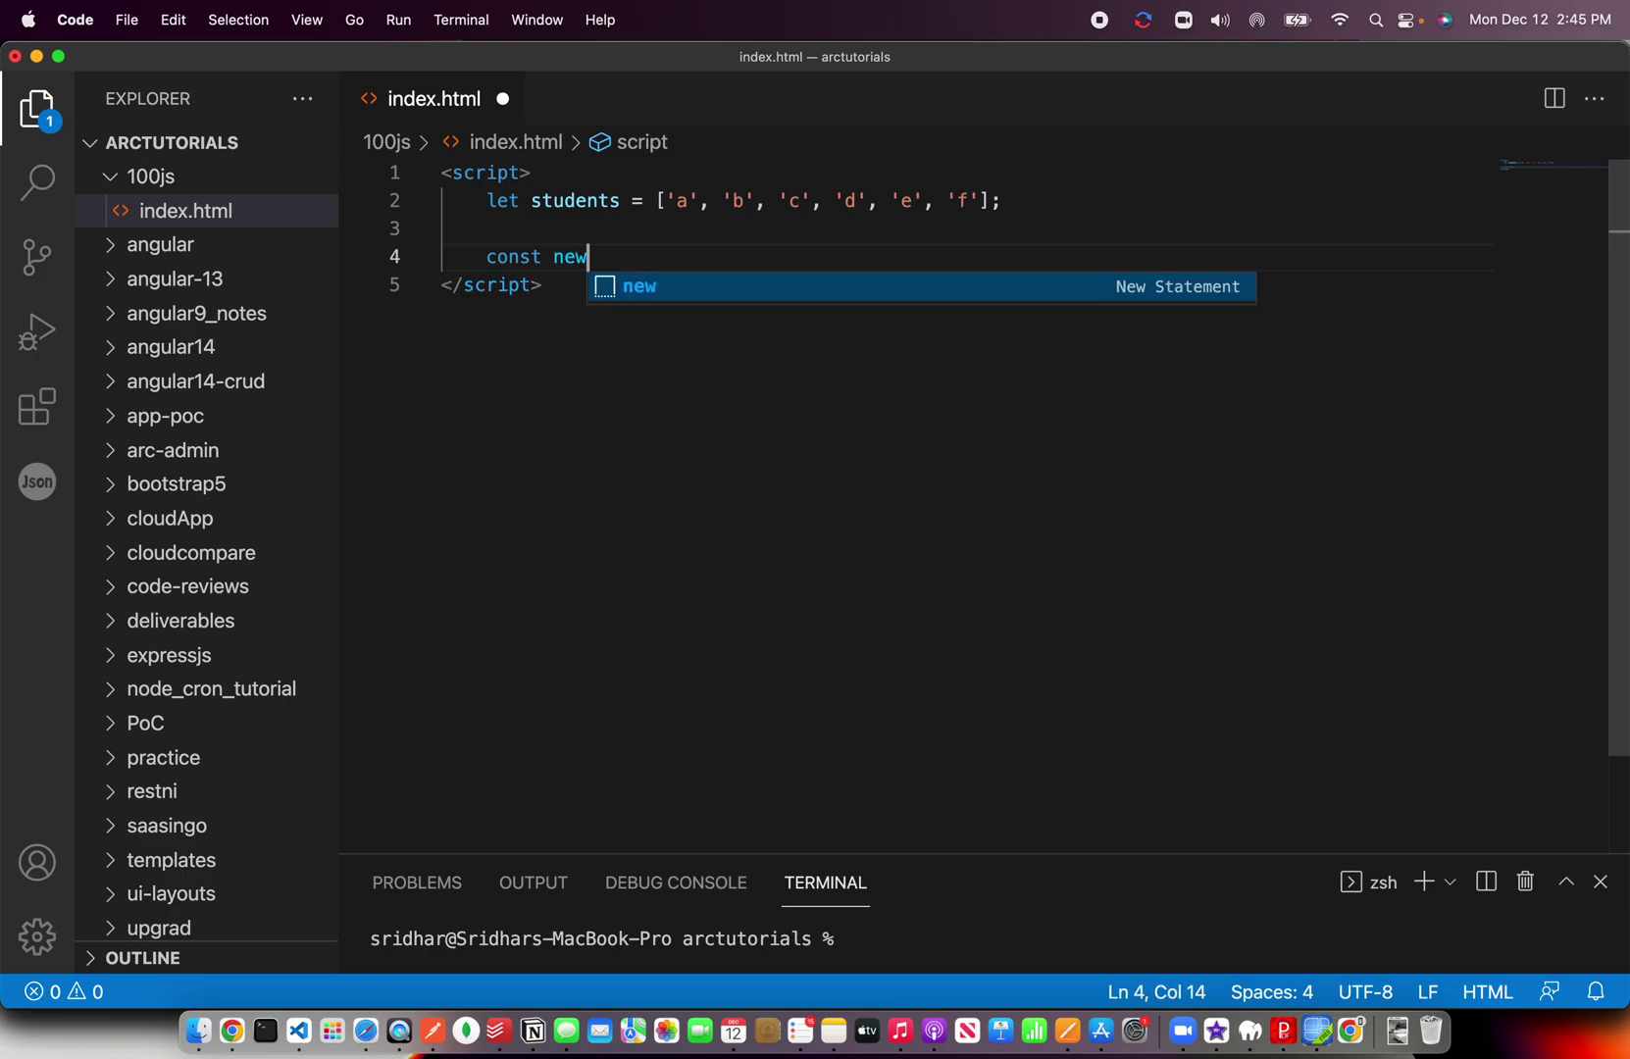
text(Studnet)
- Declare newStudentArr as students.slice().reverse() on line 4
key(BackSpace)
key(BackSpace)
key(BackSpace)
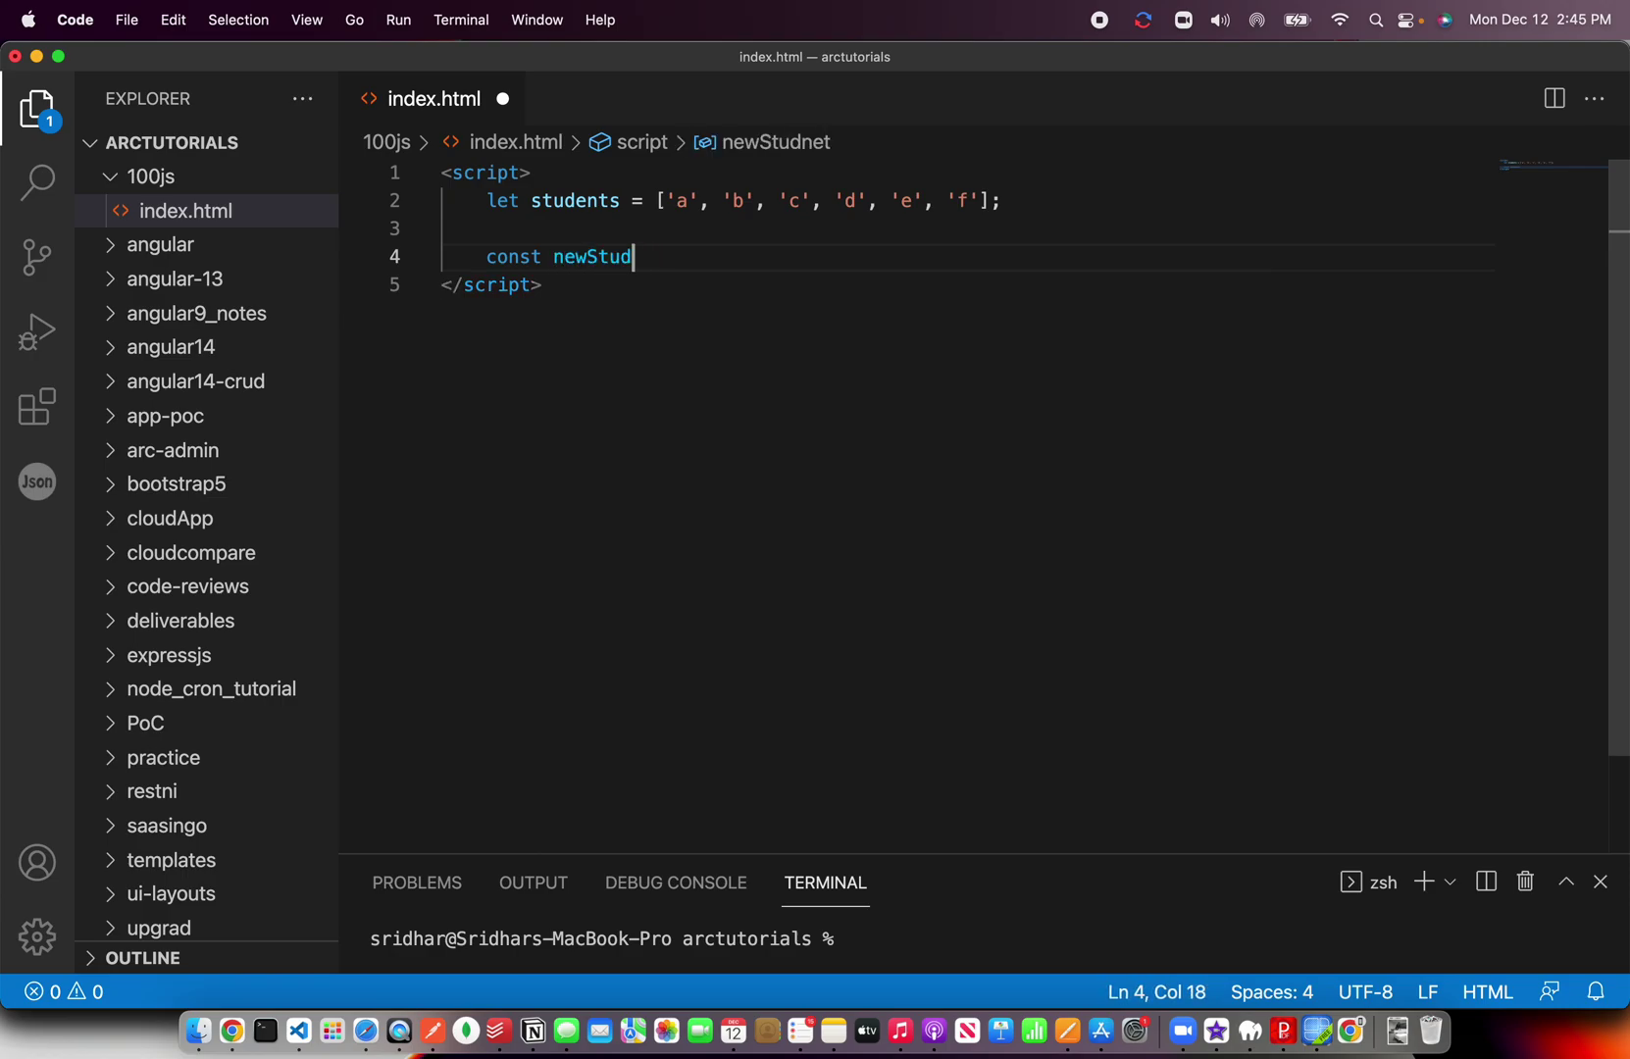
text(entArr = )
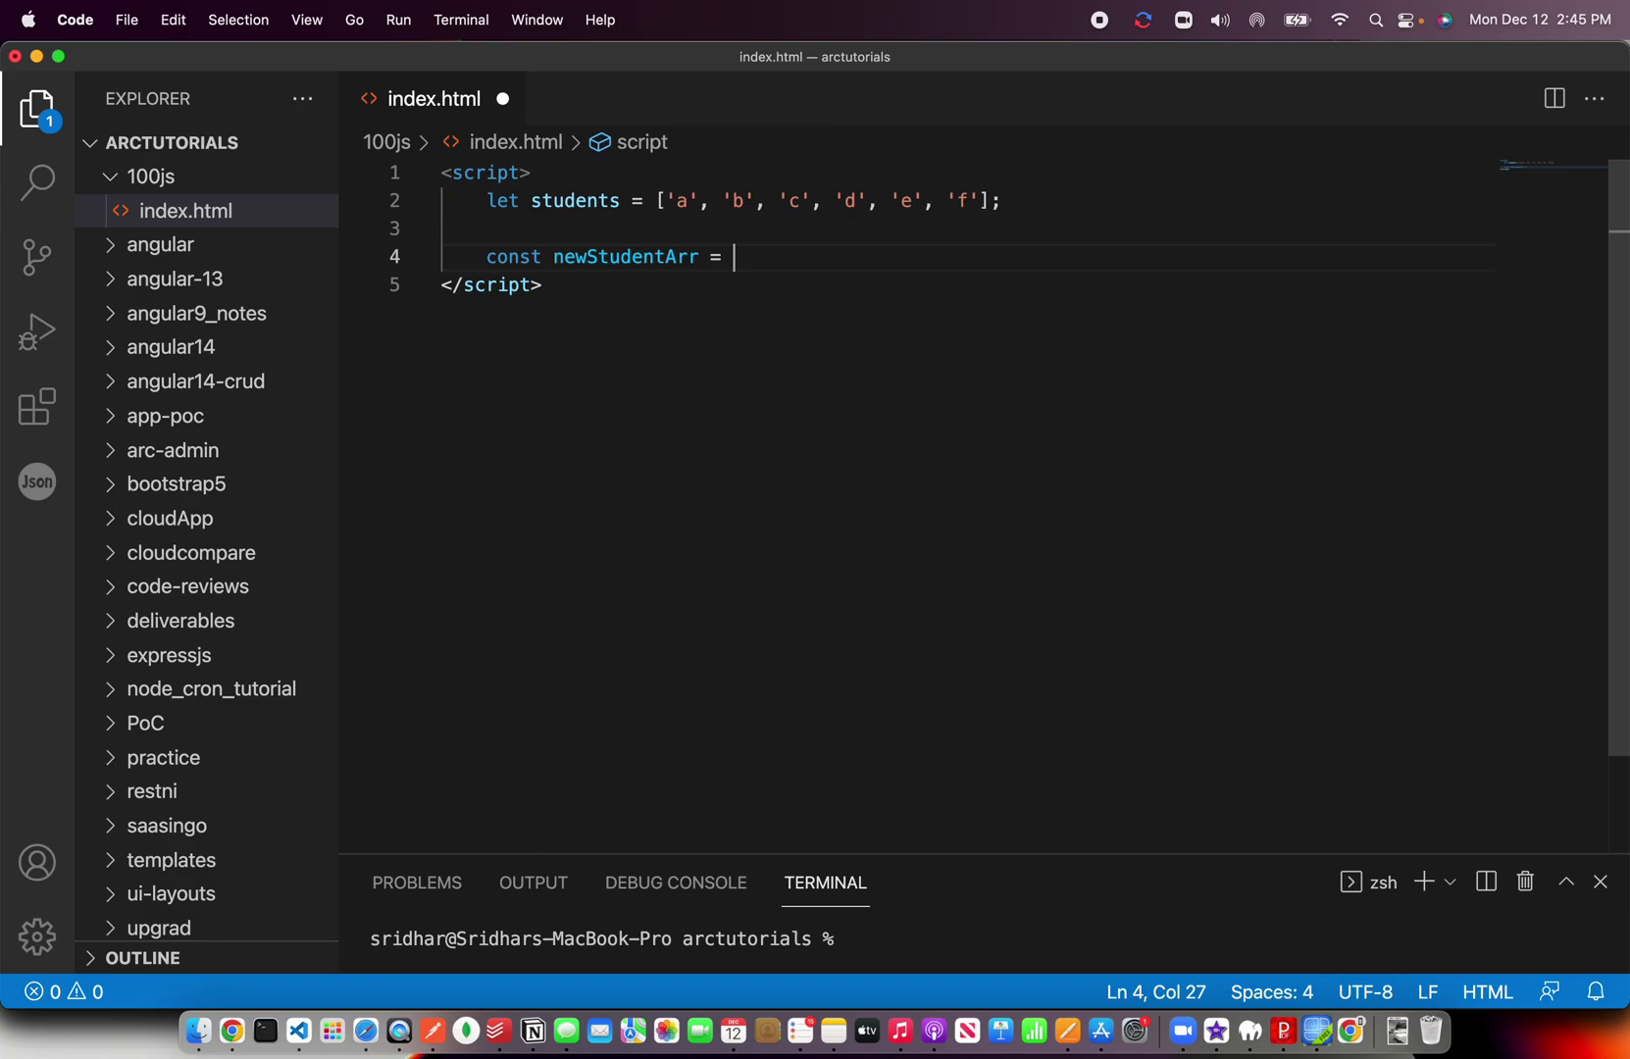
text(stud)
key(Tab)
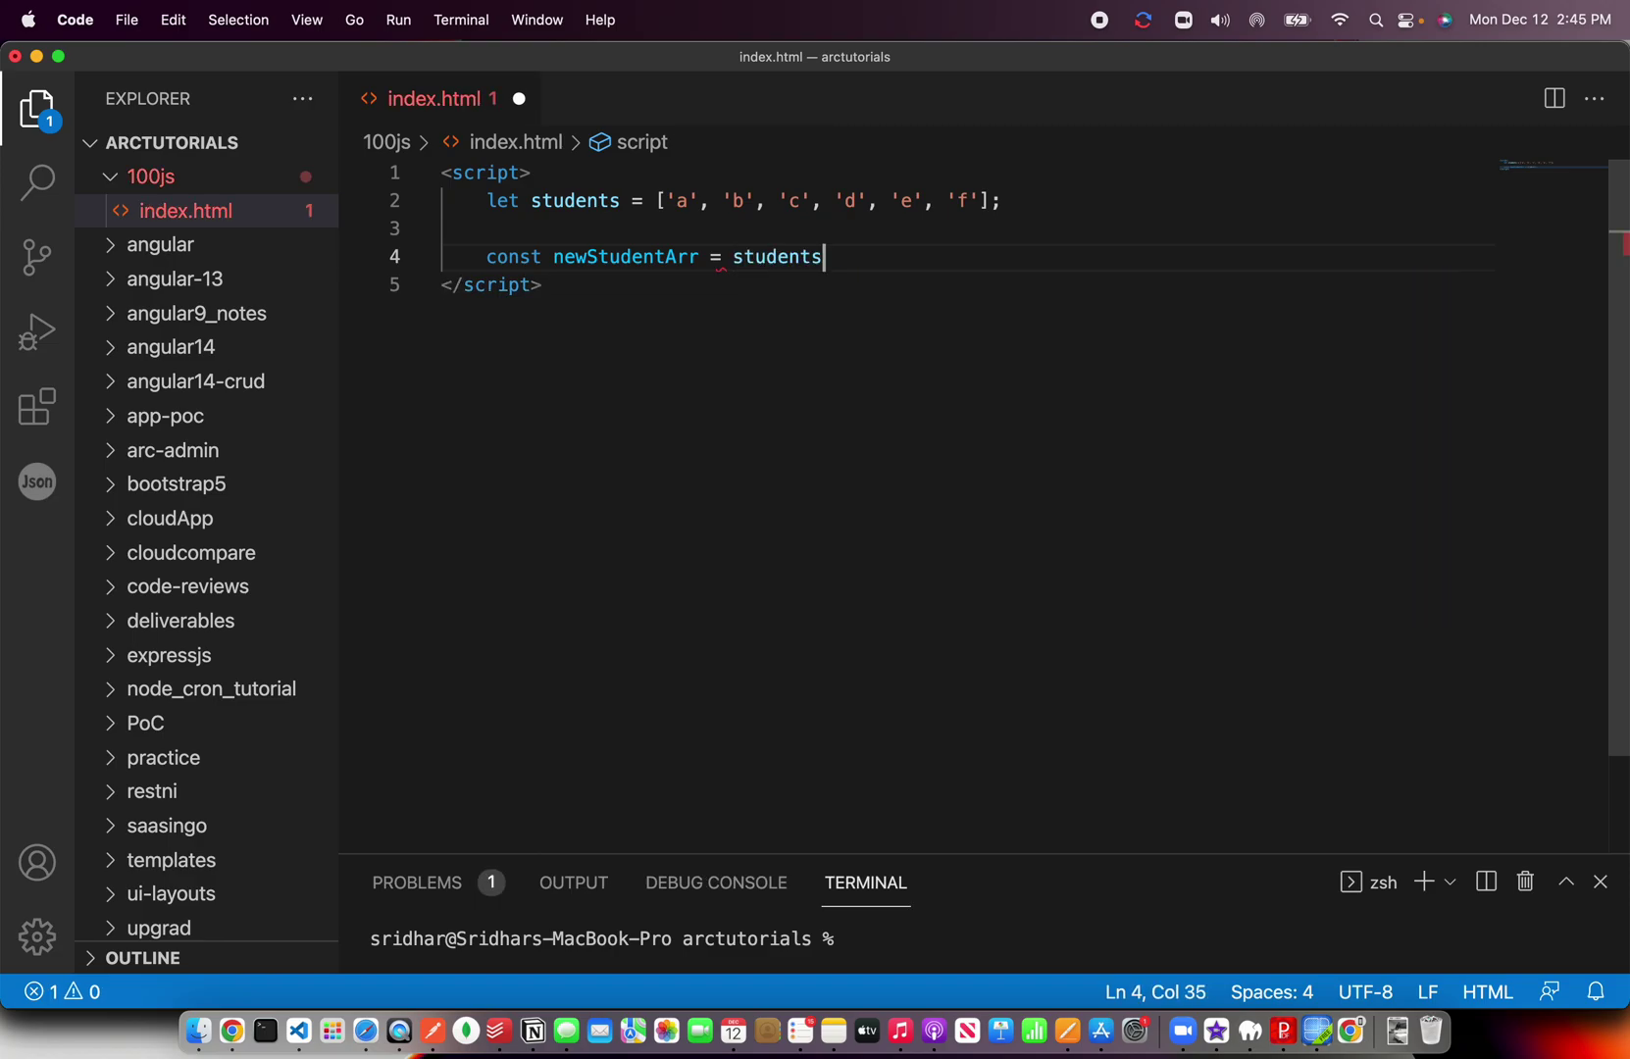
text(.slice)
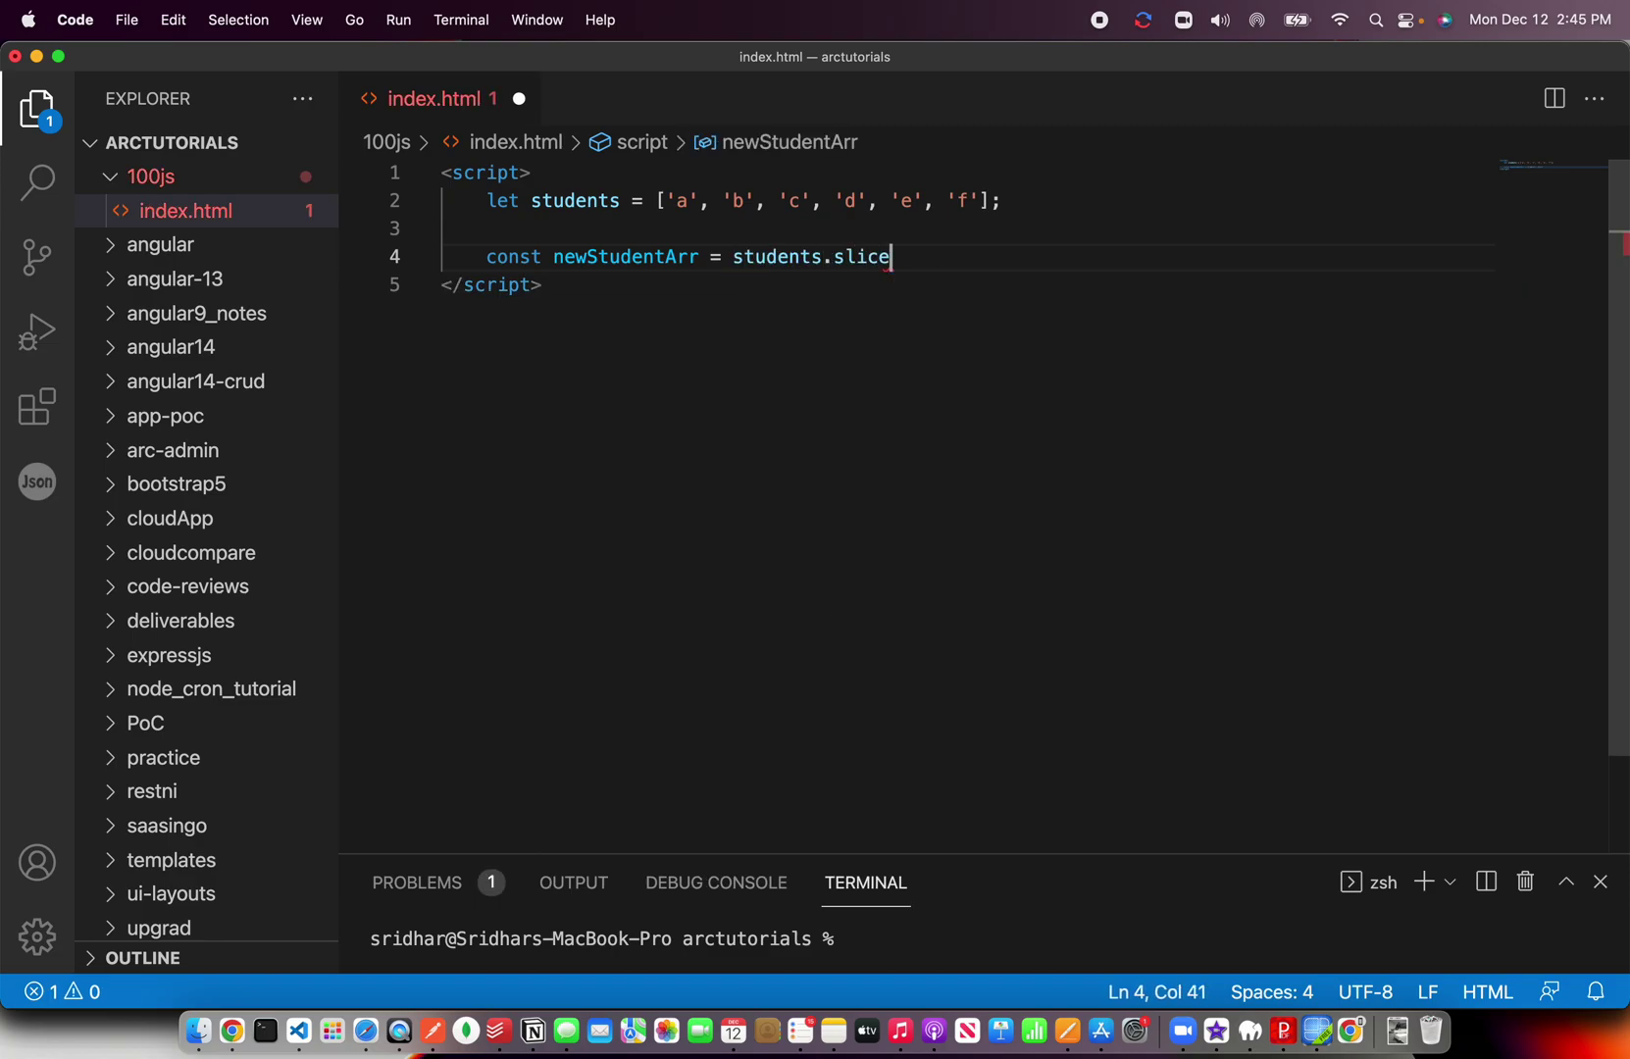
text(().re)
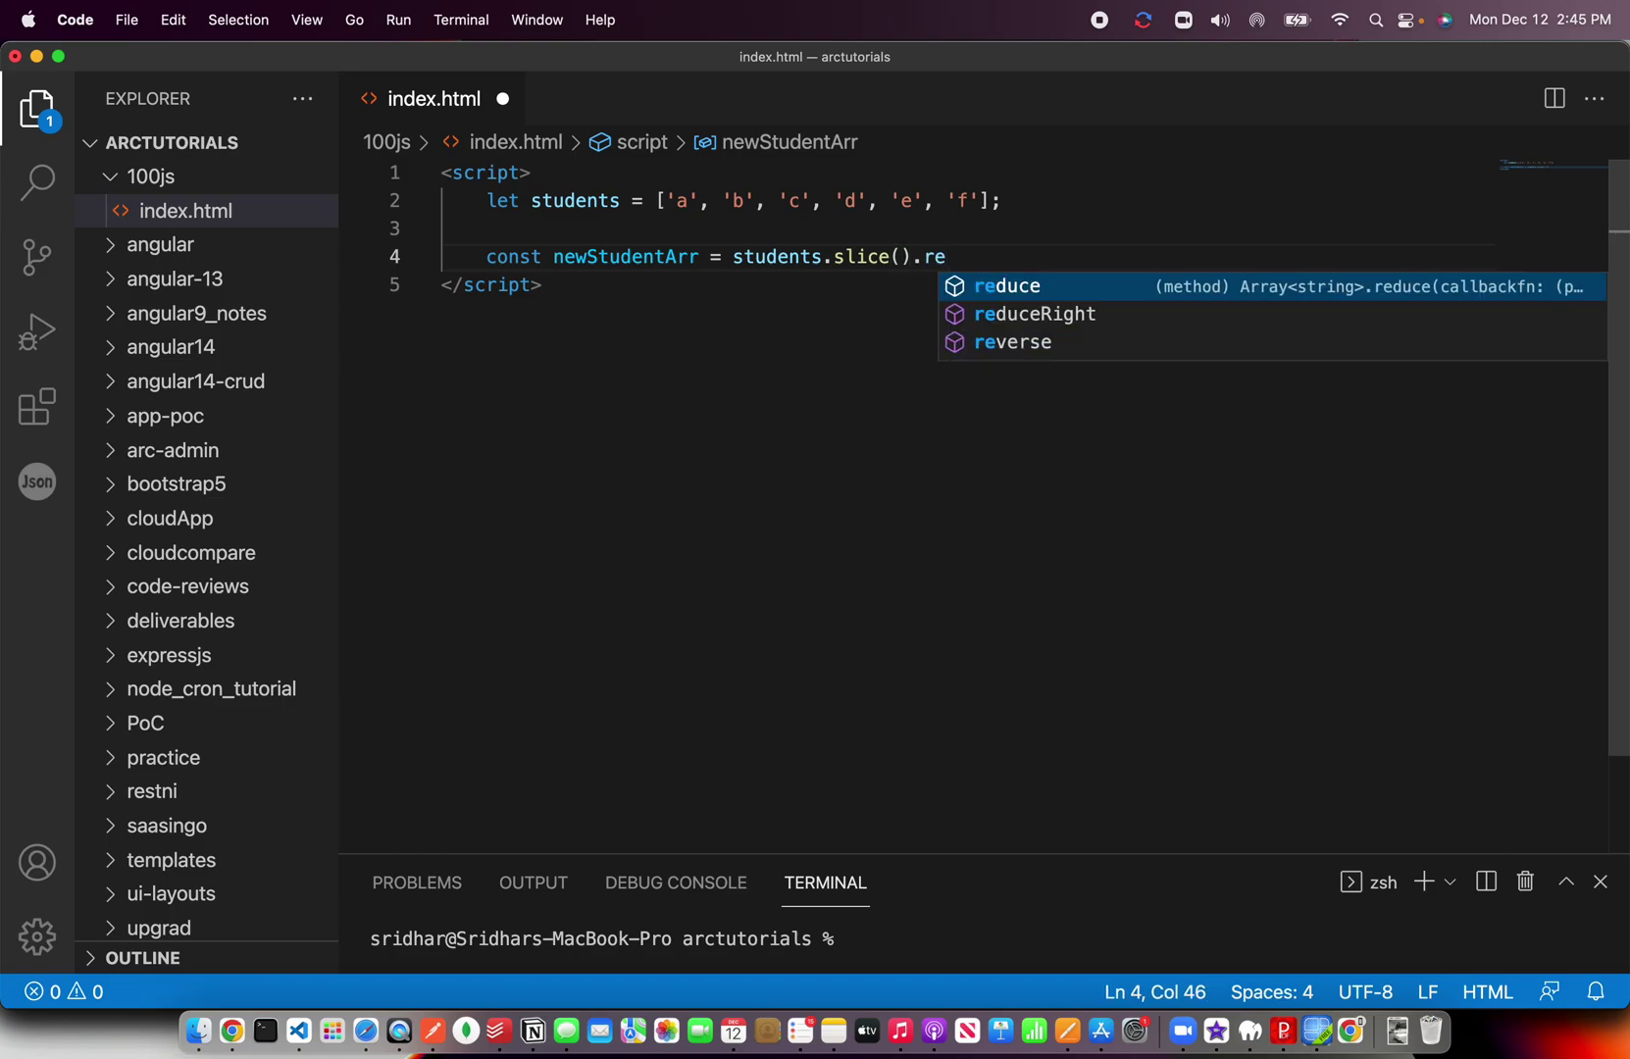
key(Down)
key(Down)
key(Tab)
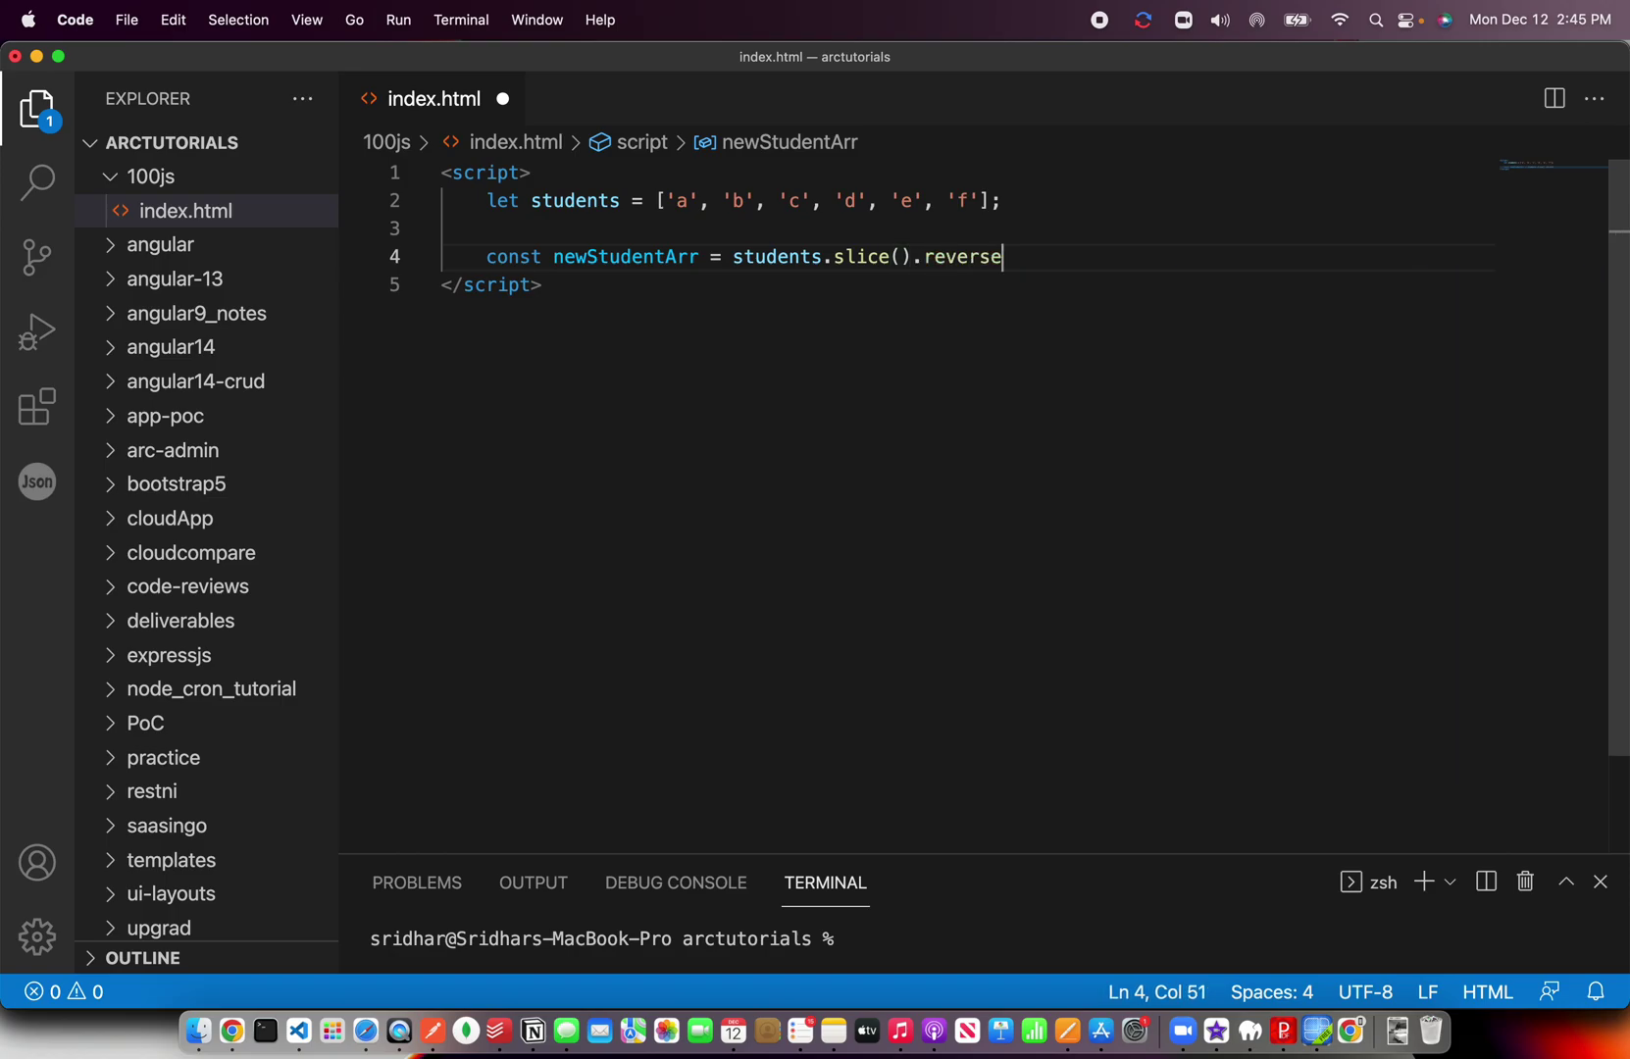
text(();)
key(Return)
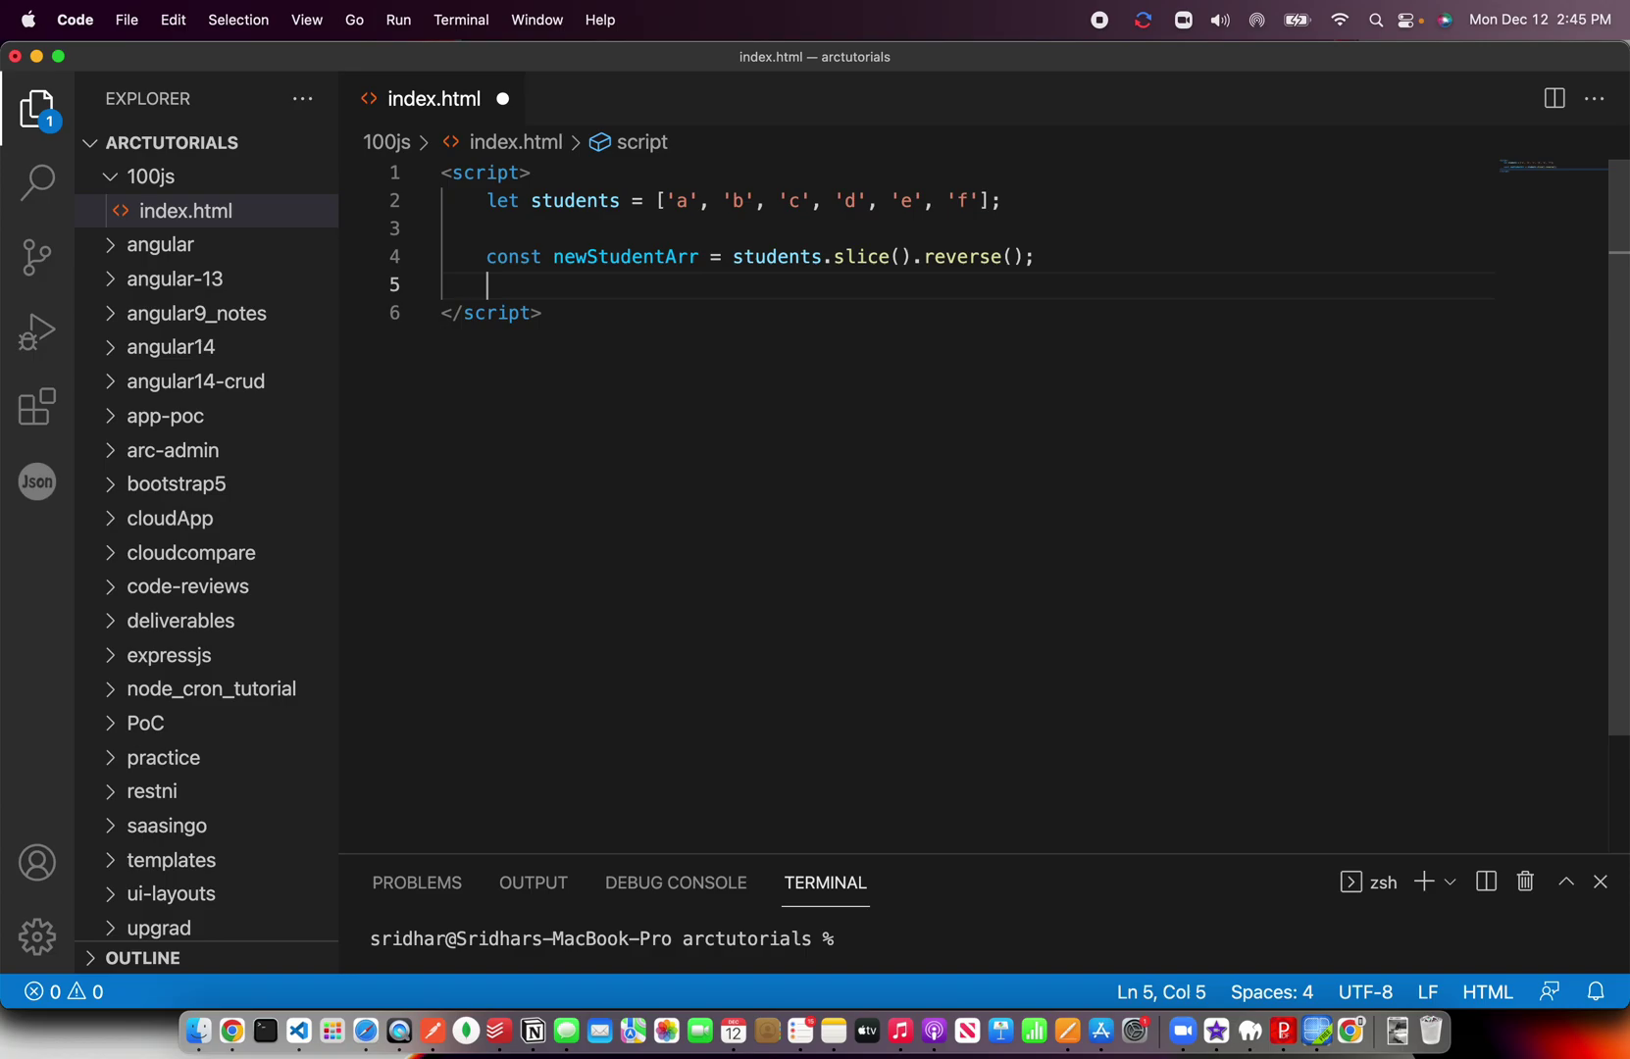
text(console.log()
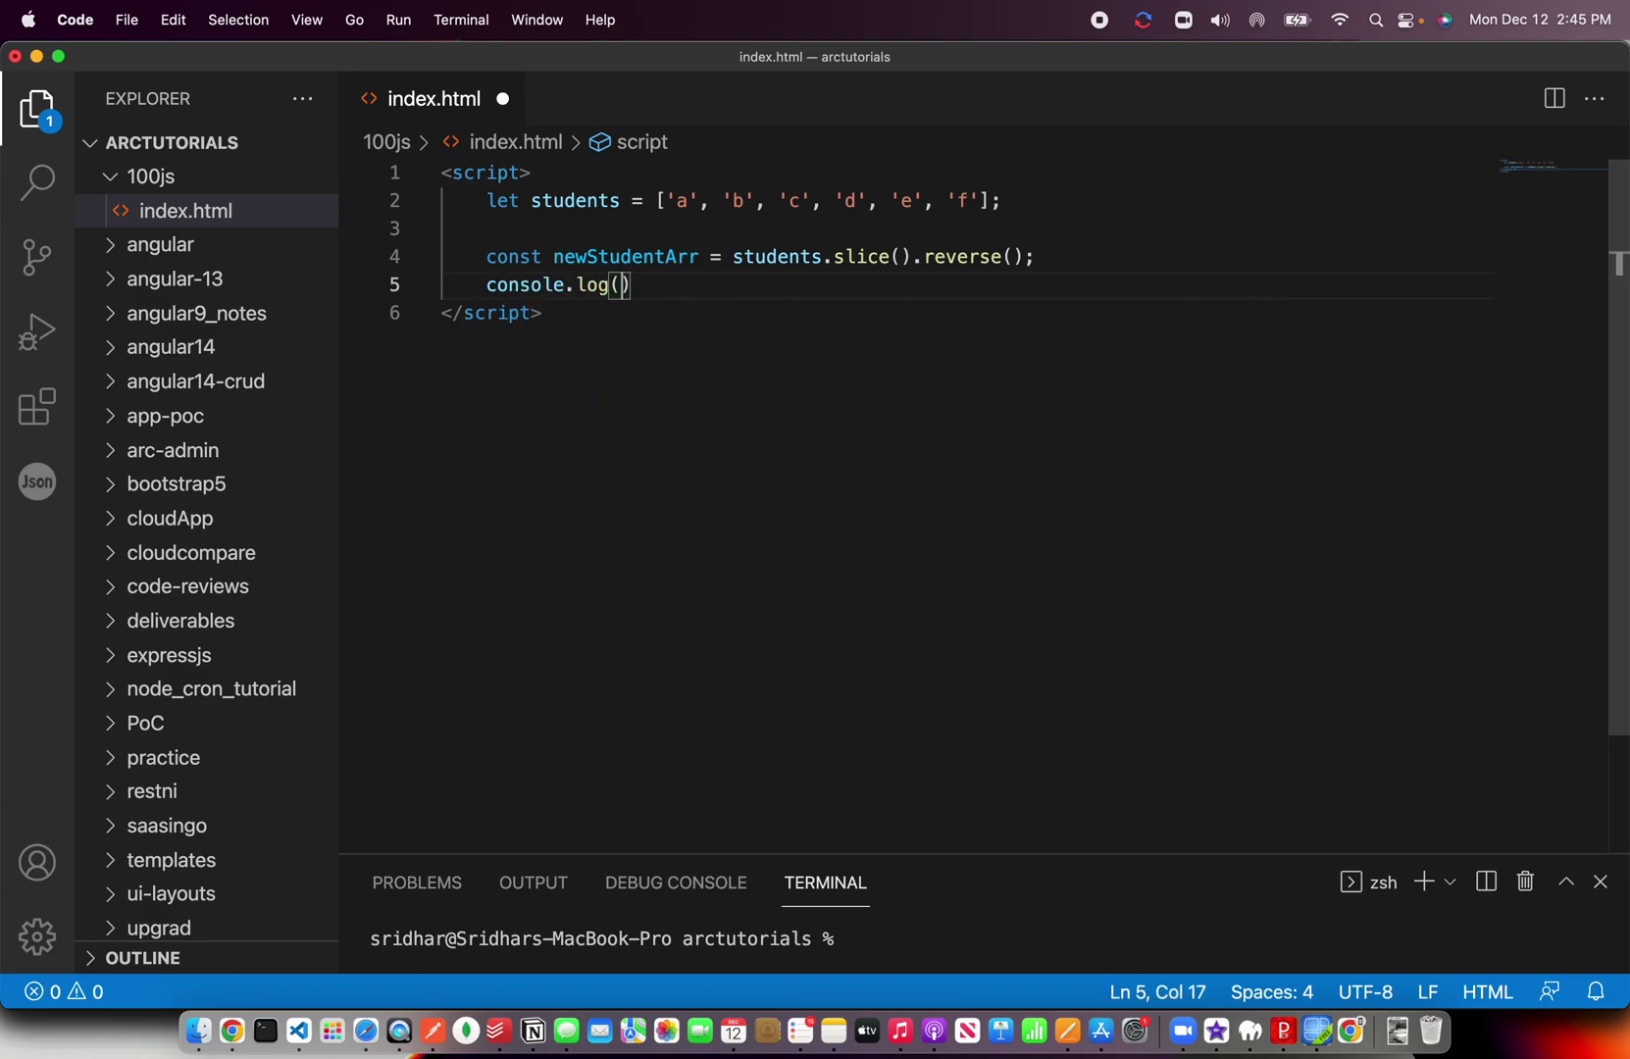
text(new)
- Add console.log(newStudentArr); on line 5 and save index.html
key(Escape)
key(Down)
click(652, 284)
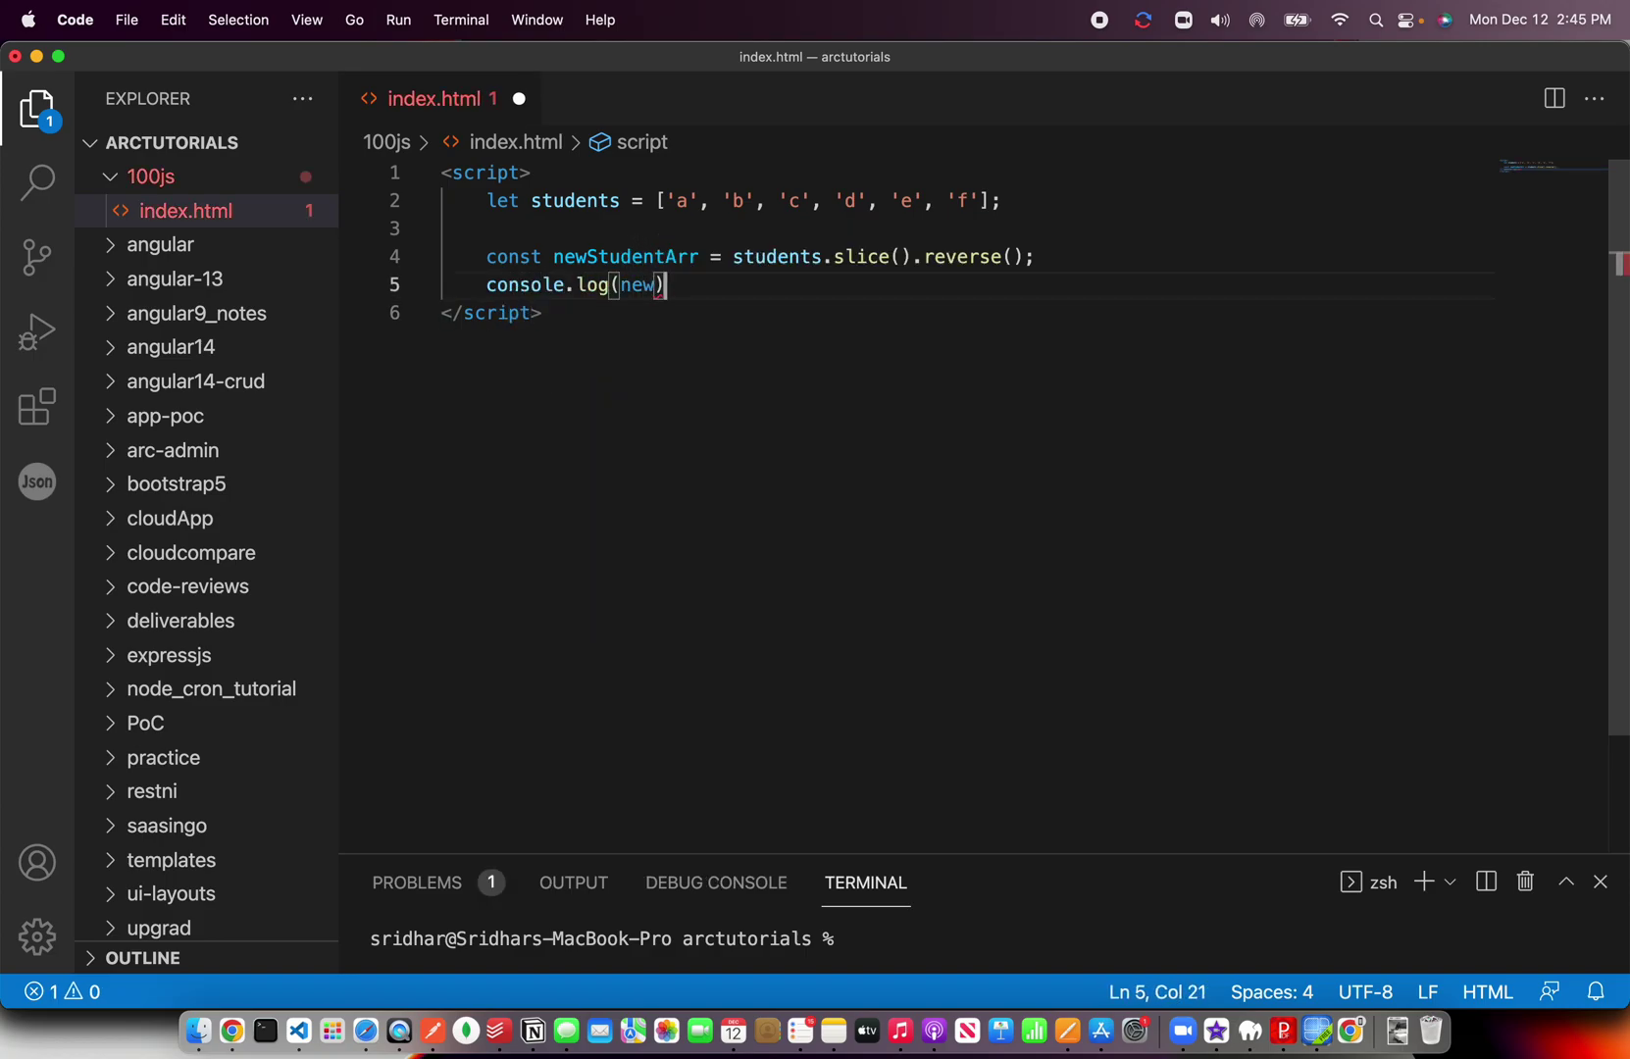
key(BackSpace)
text(w)
key(Return)
key(Right)
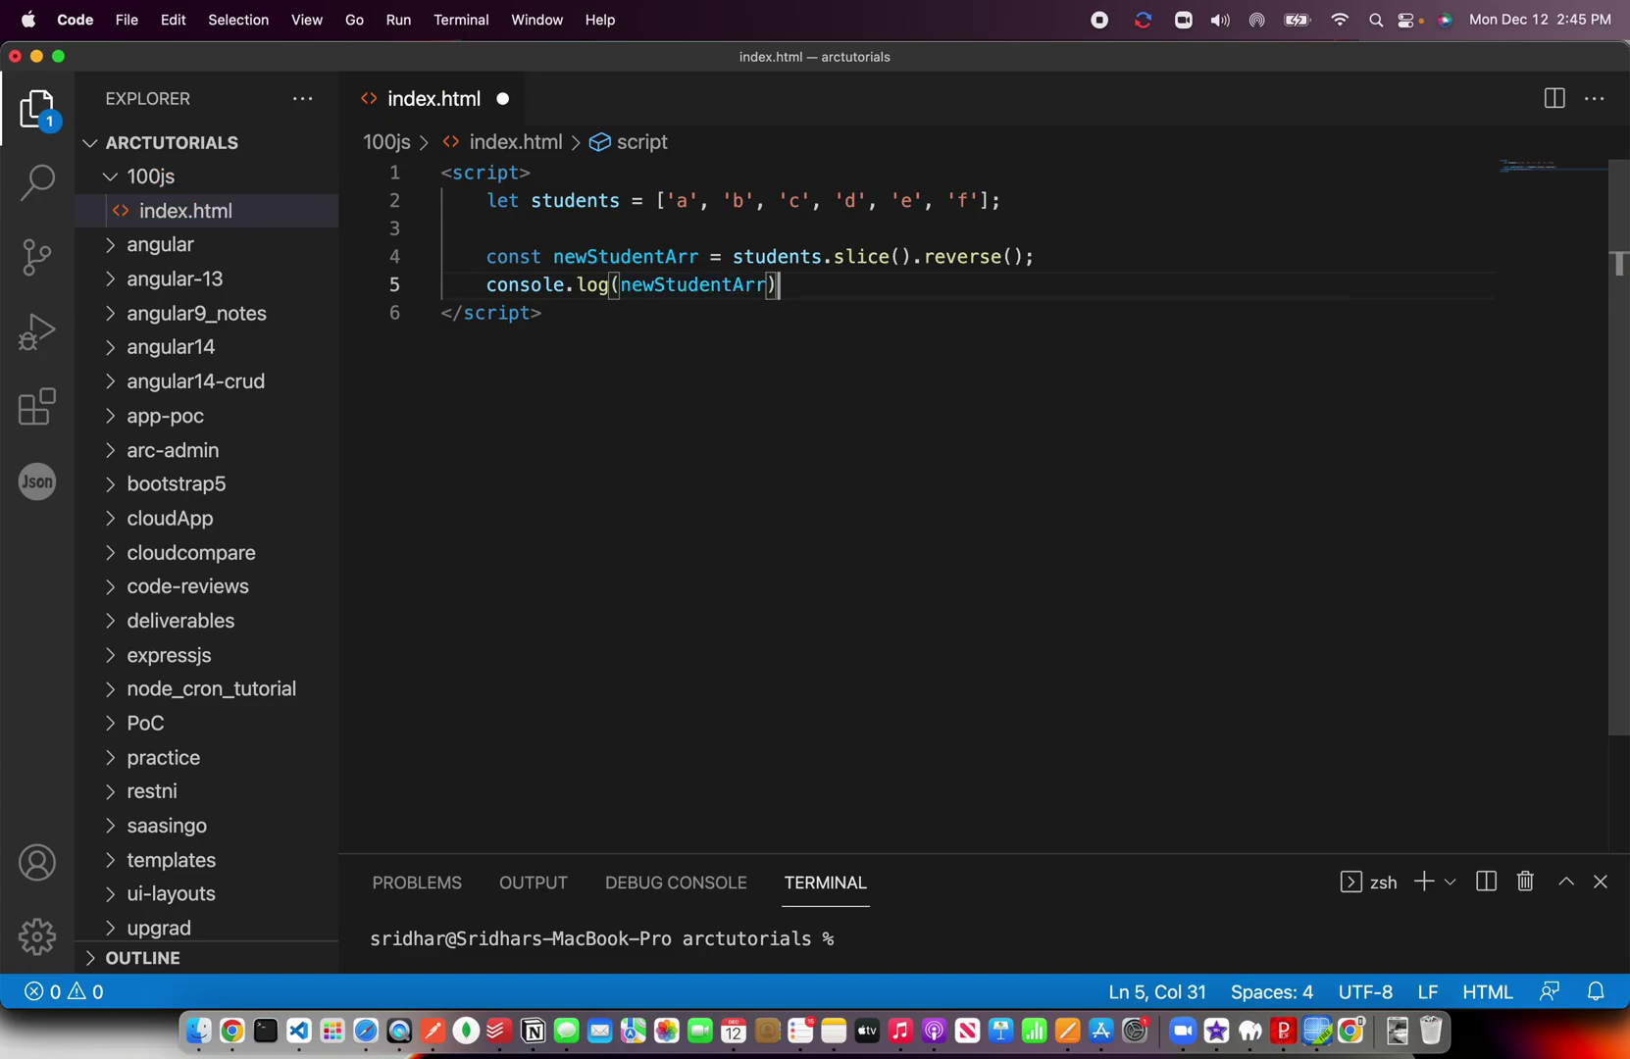
text(;)
key(super+s)
- Reload index.html in Chrome and inspect the logged array ['f','e','d','c','b','a']
key(super+Tab)
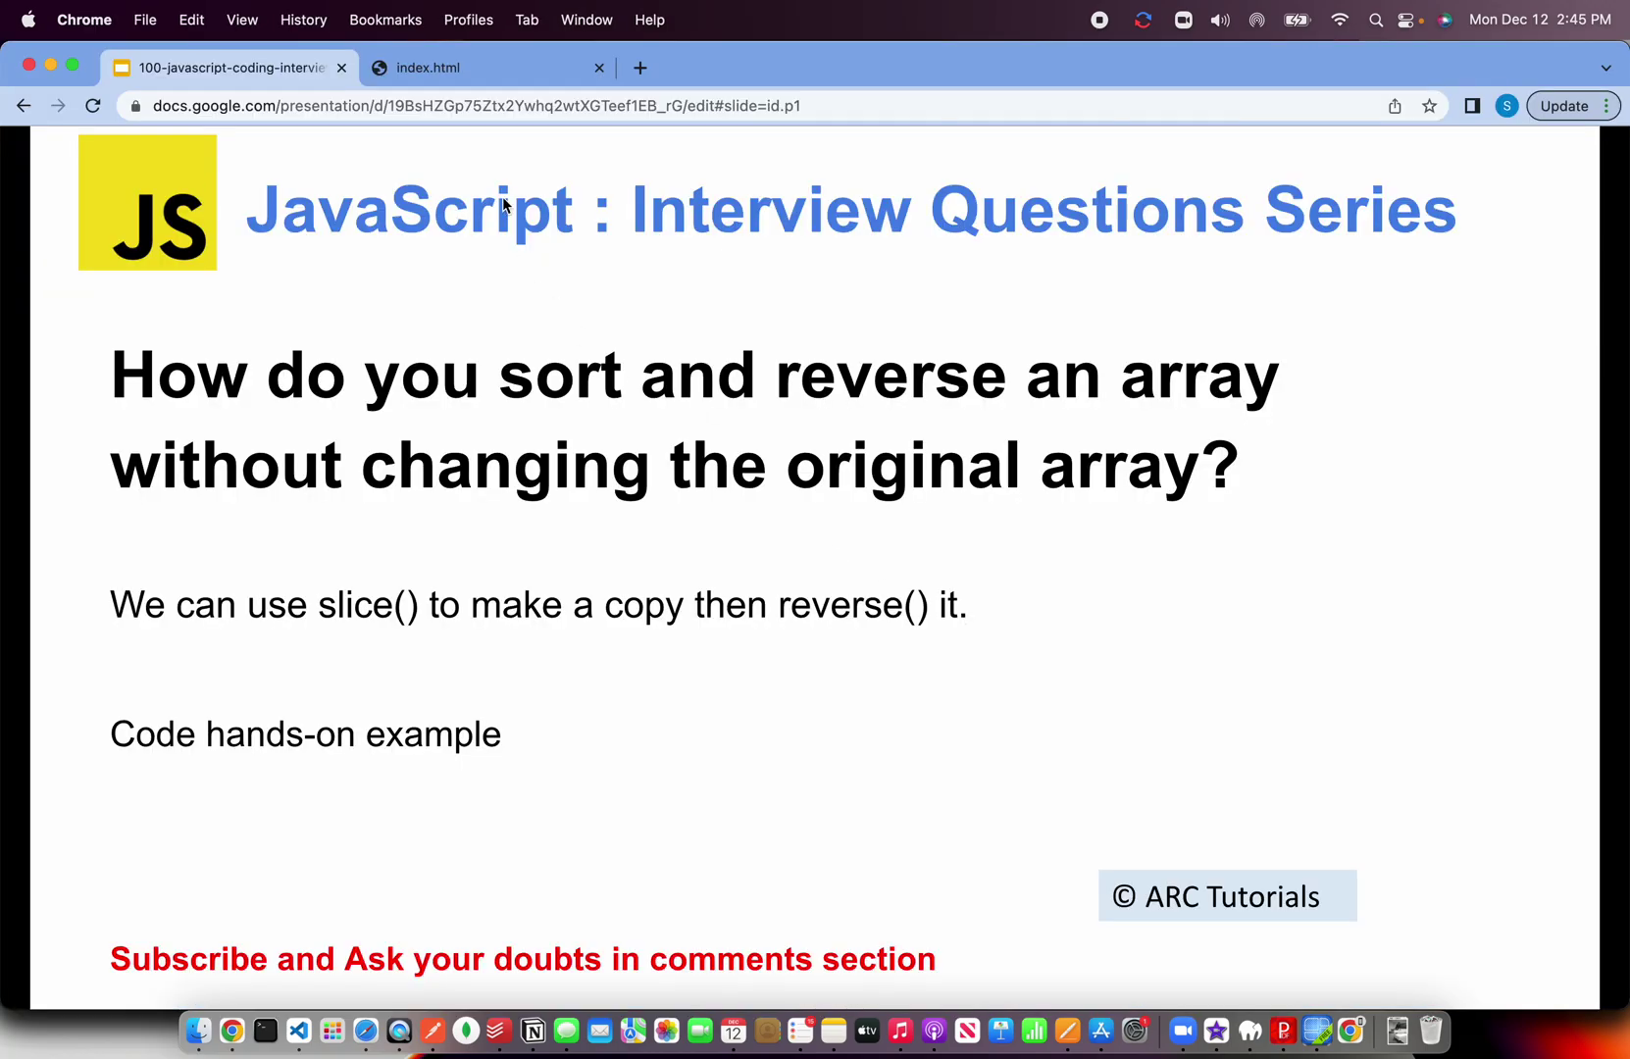
click(525, 68)
key(super+r)
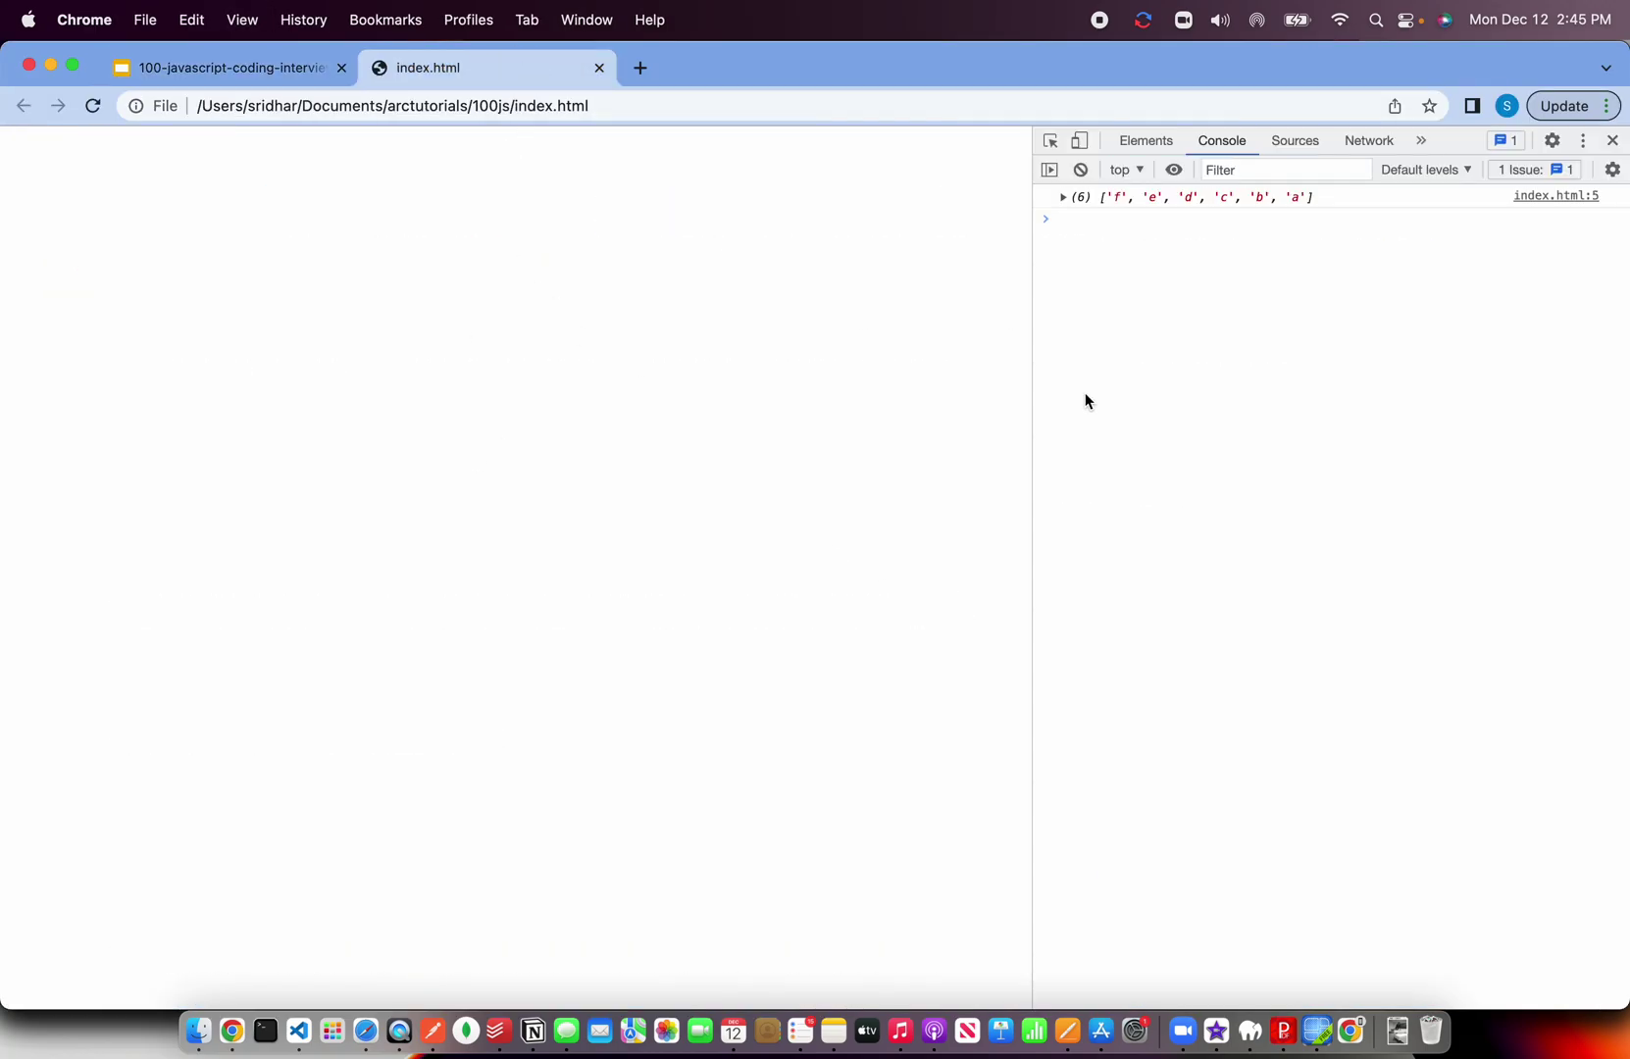
click(1064, 198)
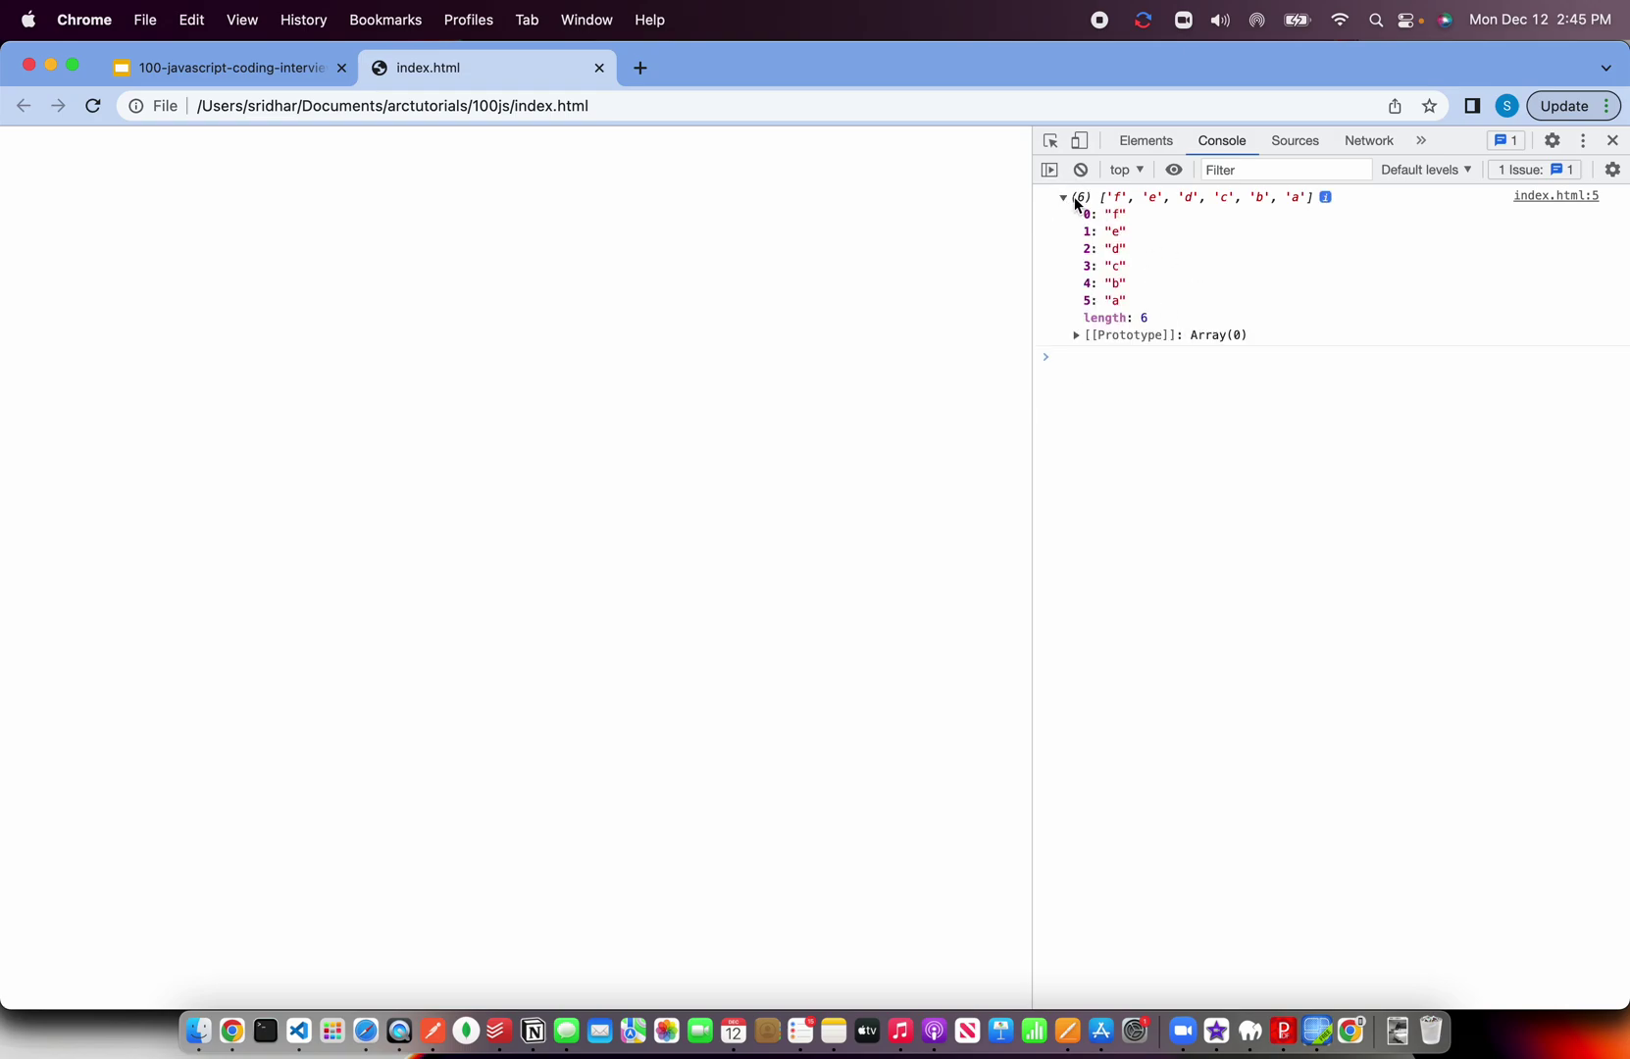
click(1066, 197)
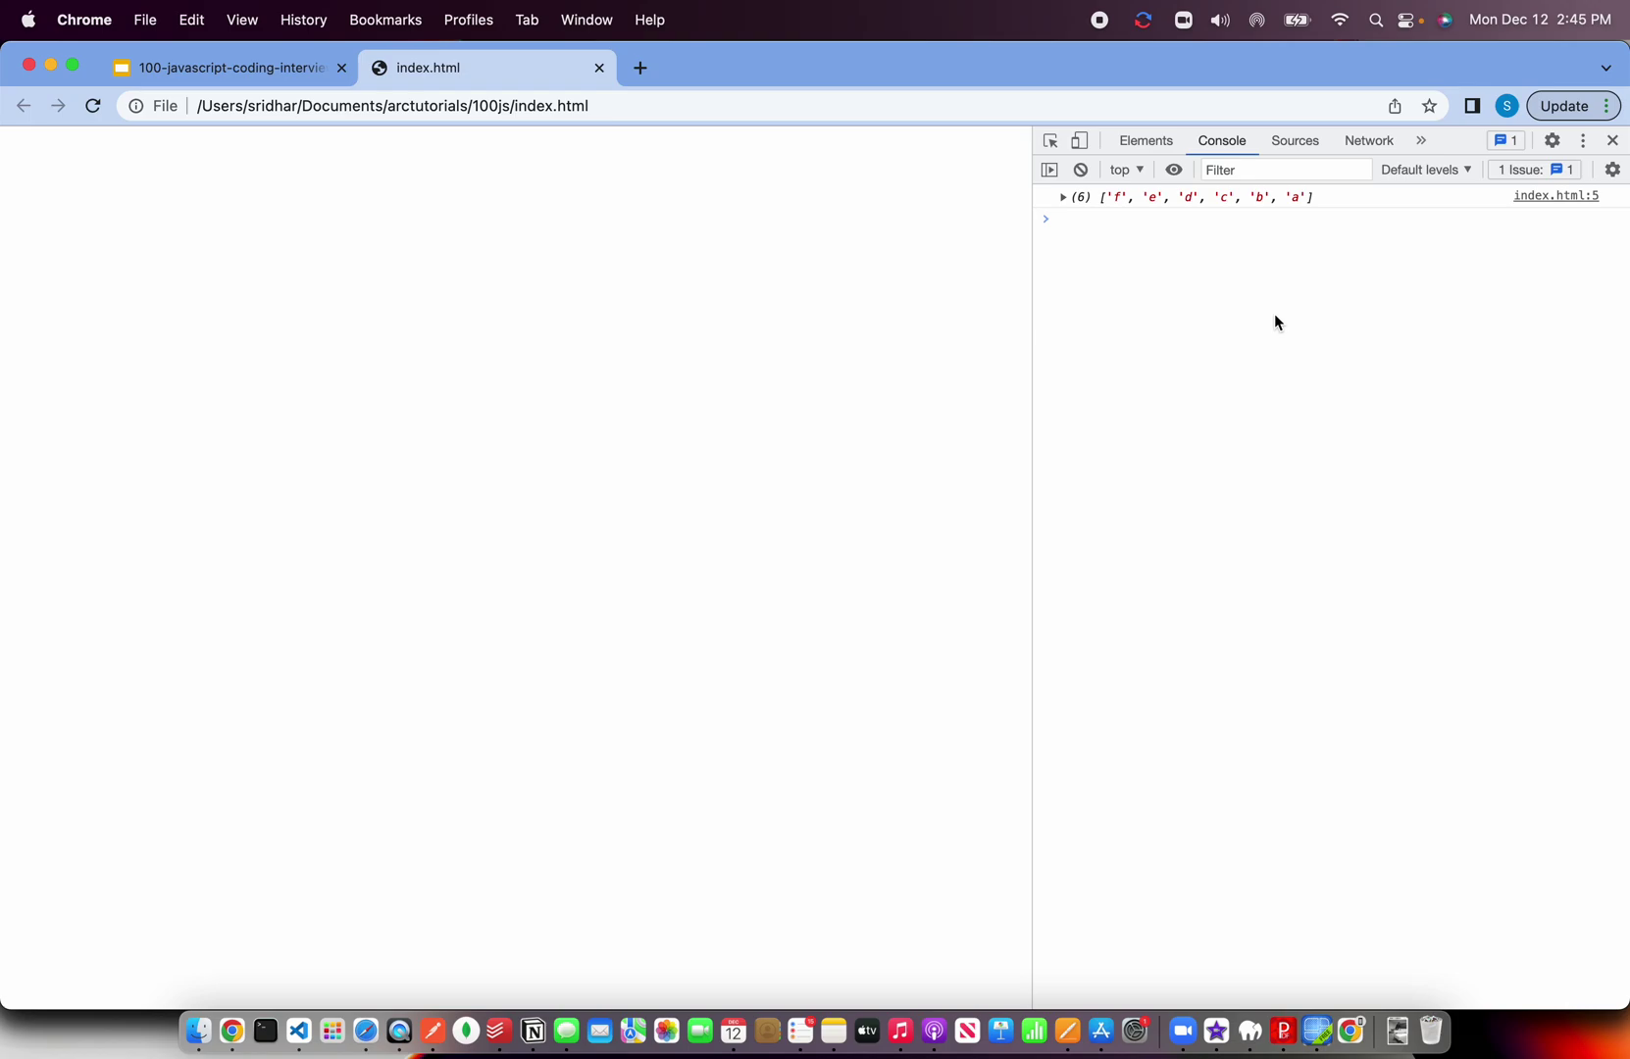
key(super+Tab)
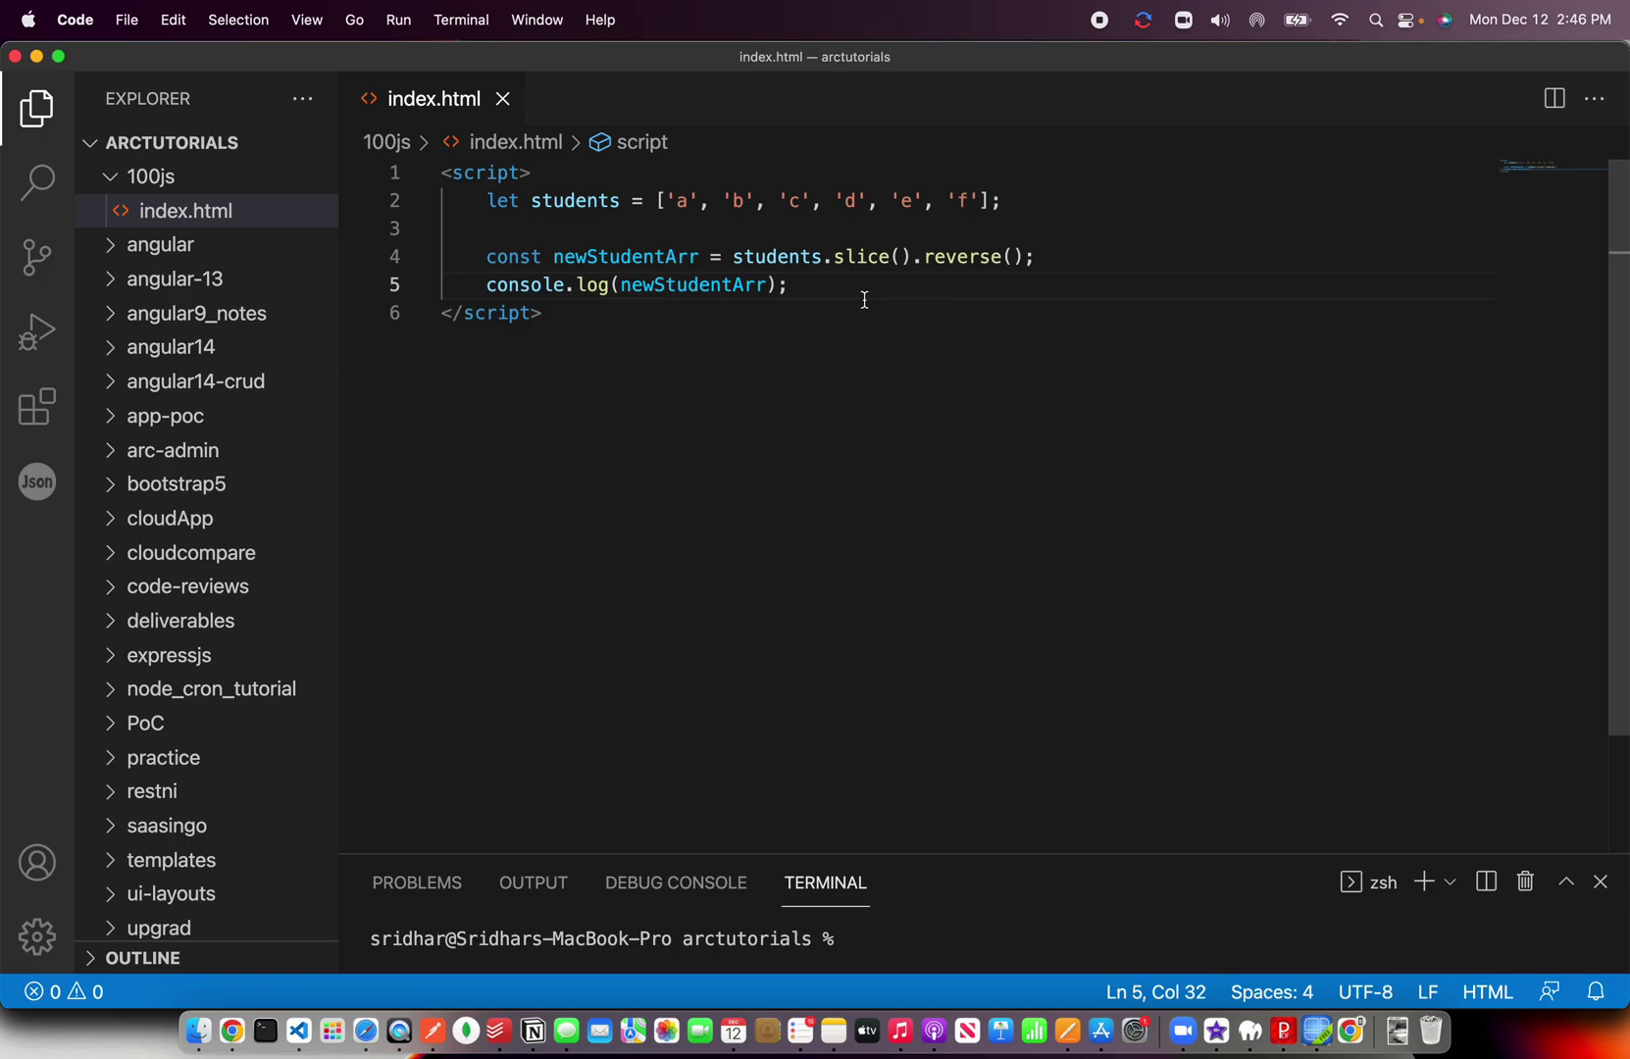
- Highlight students and newStudentArr in the script while walking through the code
double_click(573, 200)
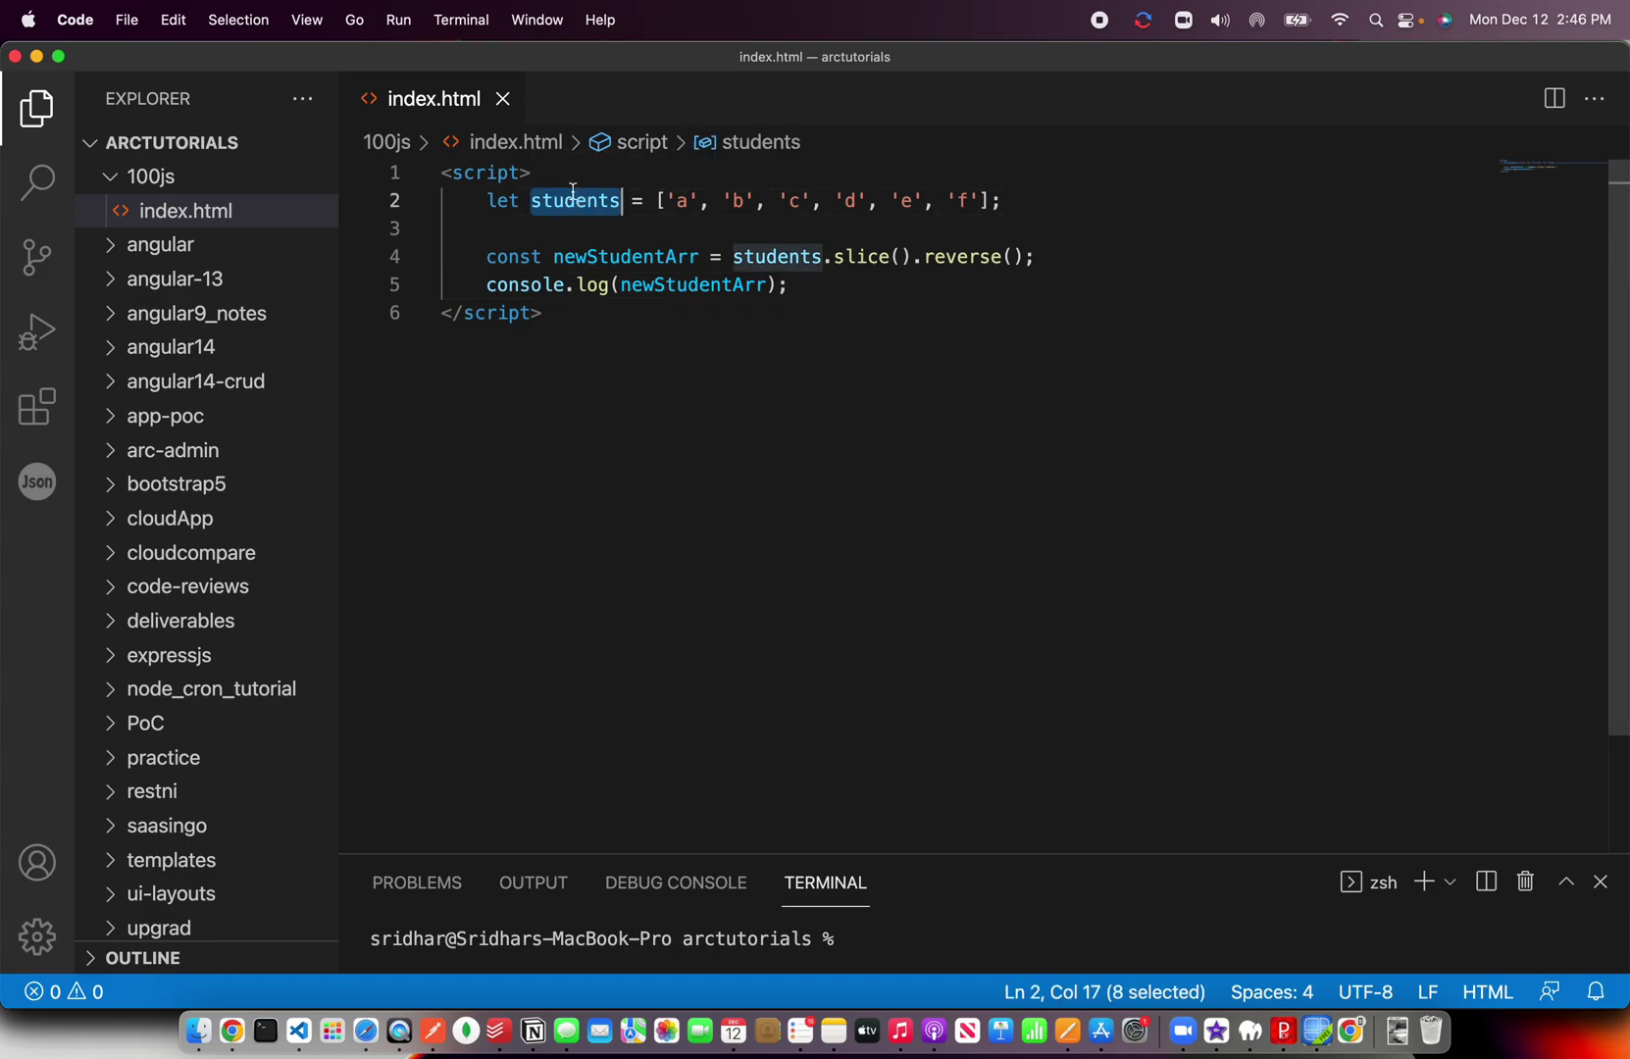
click(653, 256)
double_click(653, 256)
double_click(774, 256)
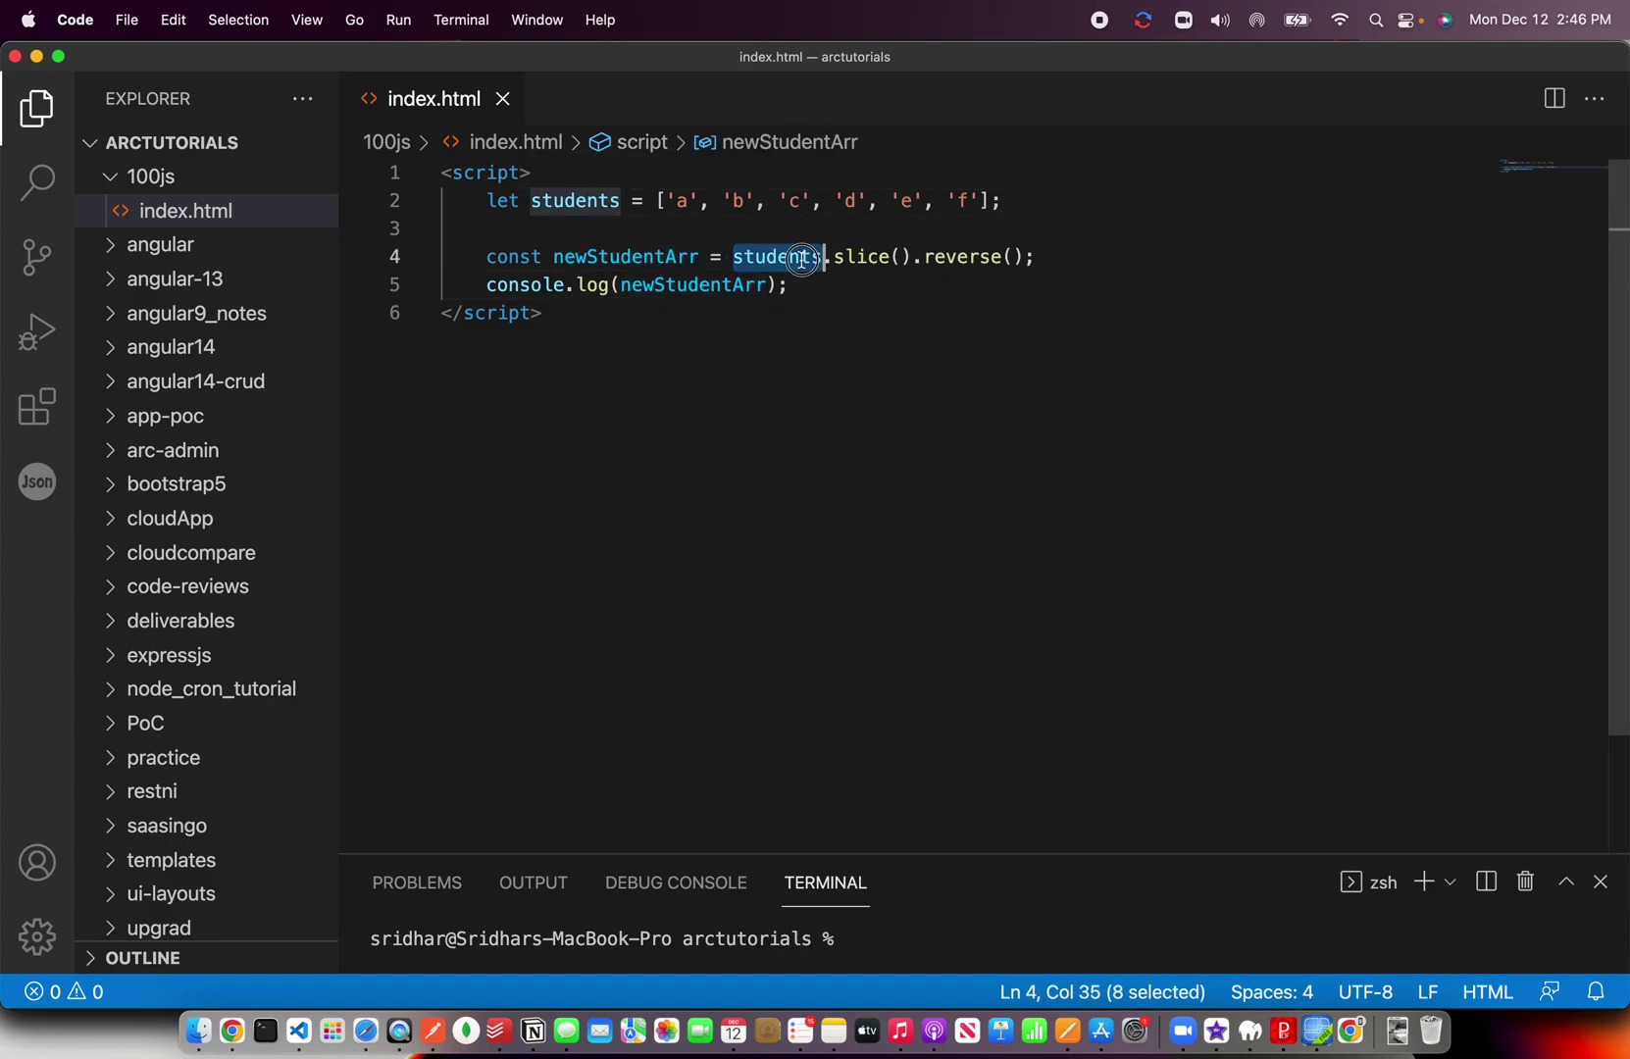
double_click(649, 256)
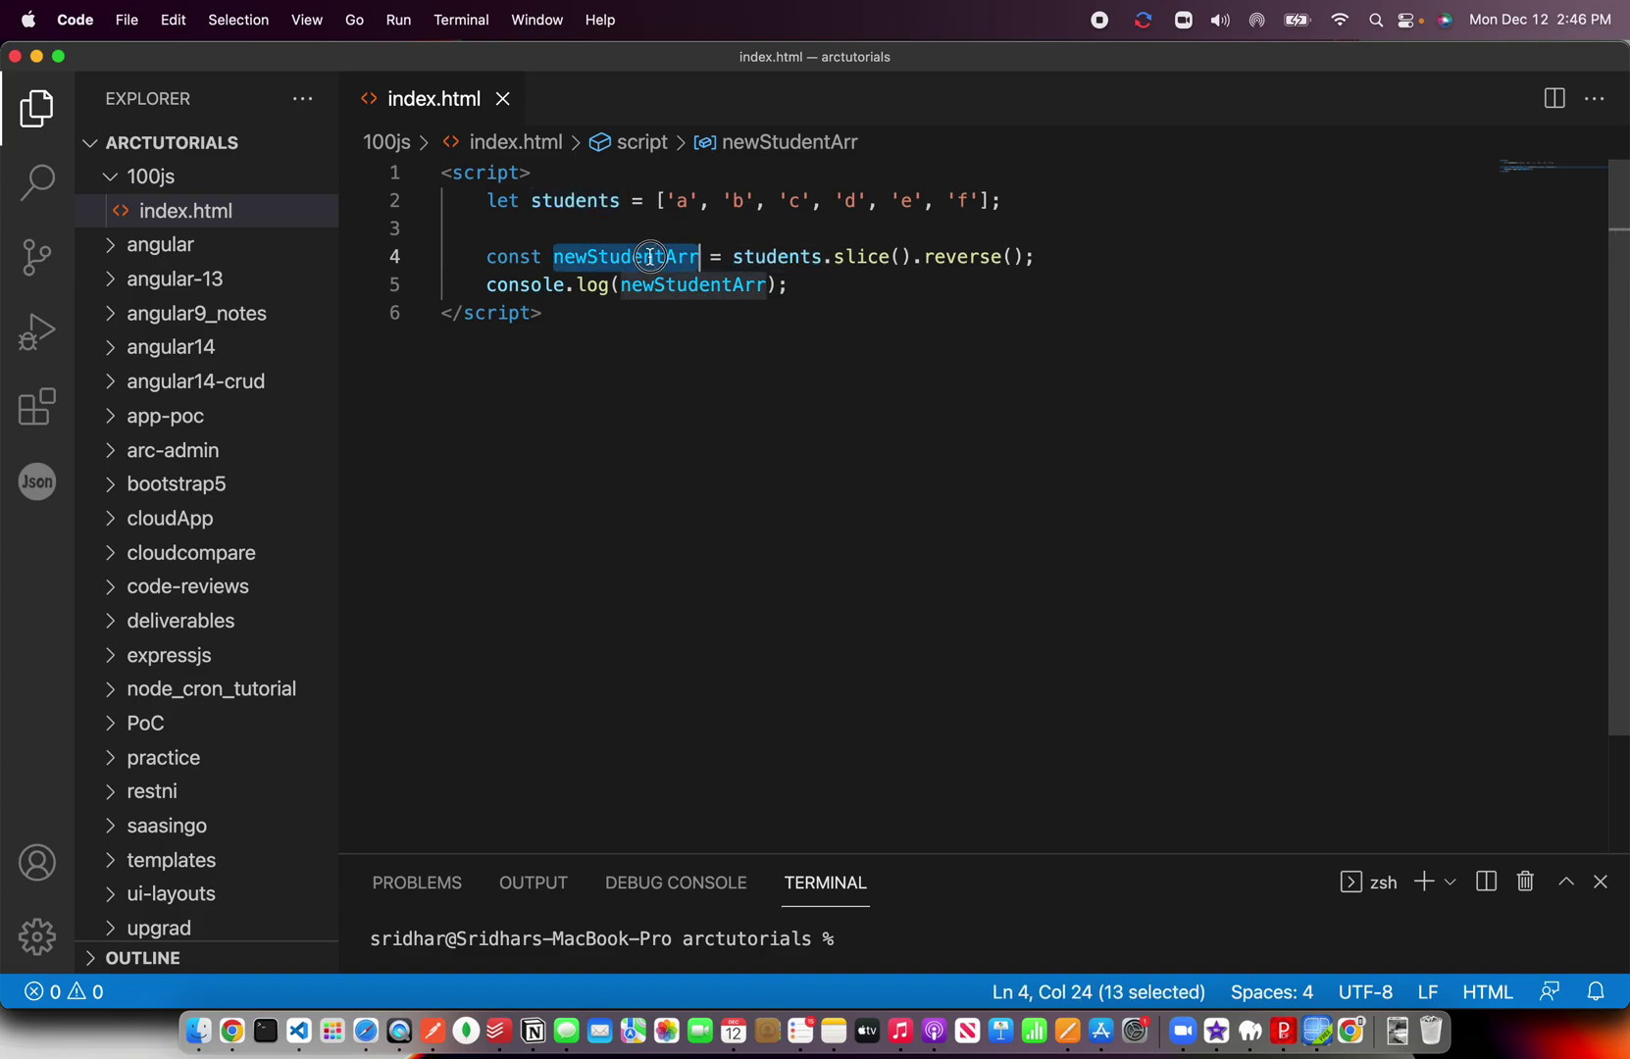
click(815, 283)
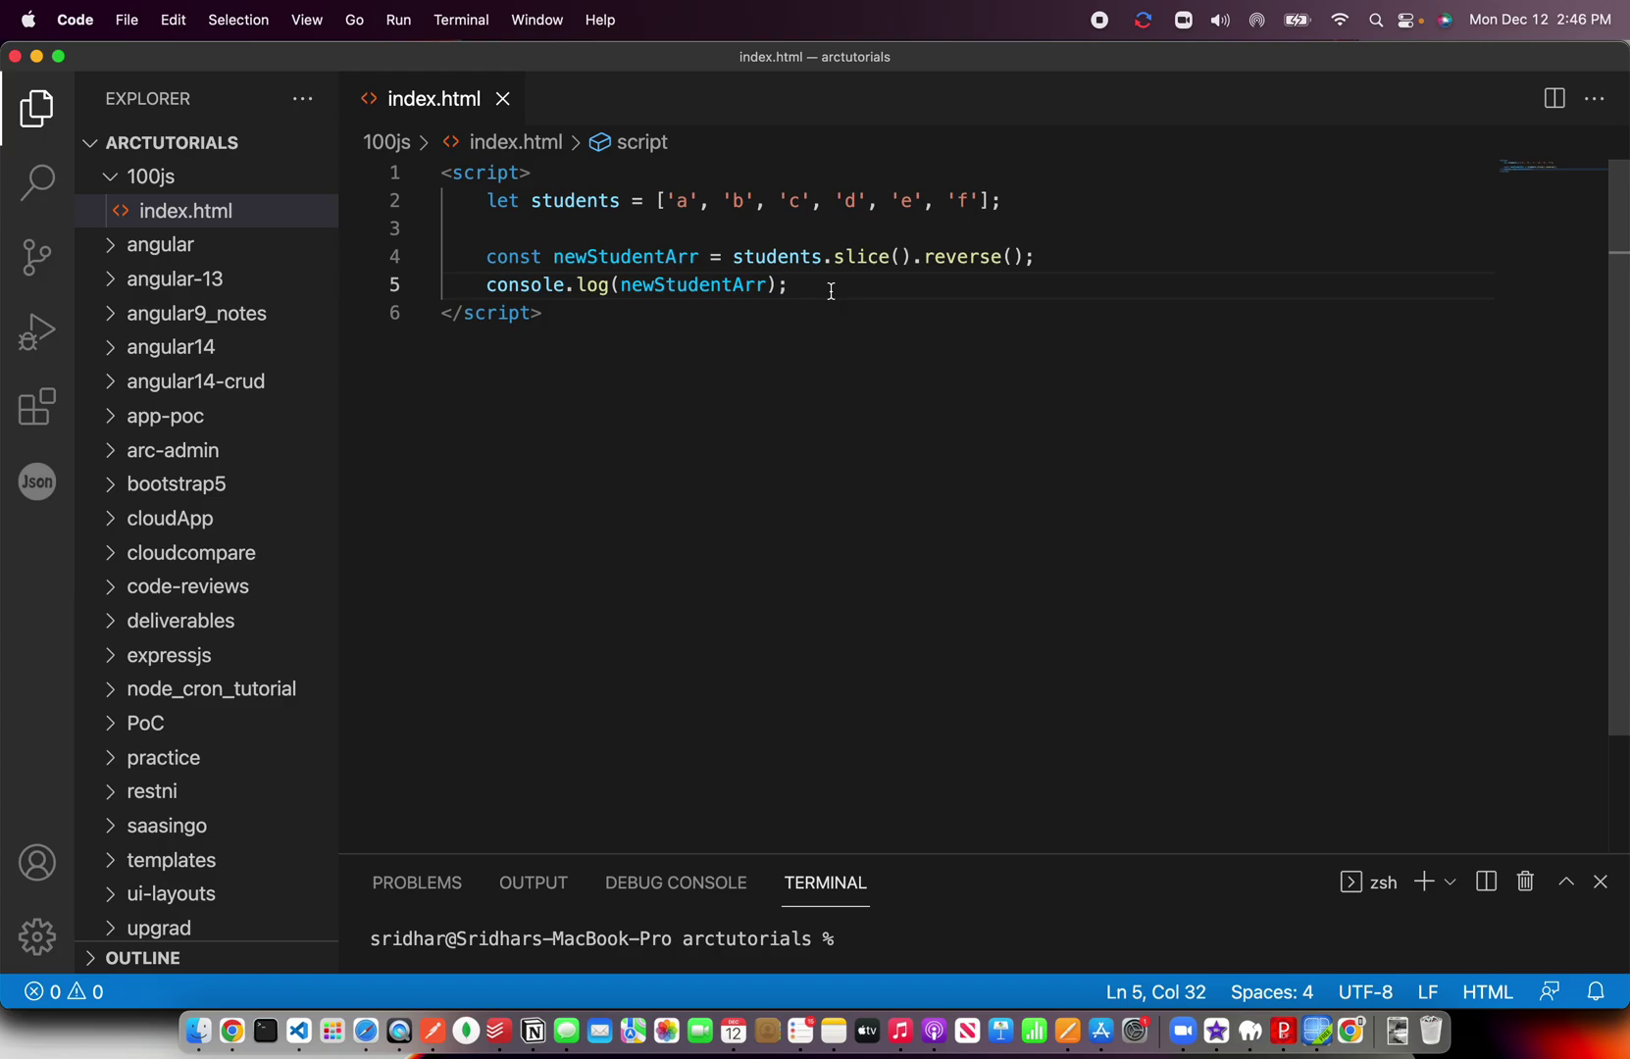
- Bring Chrome forward on the Google Slides presentation tab
click(231, 1031)
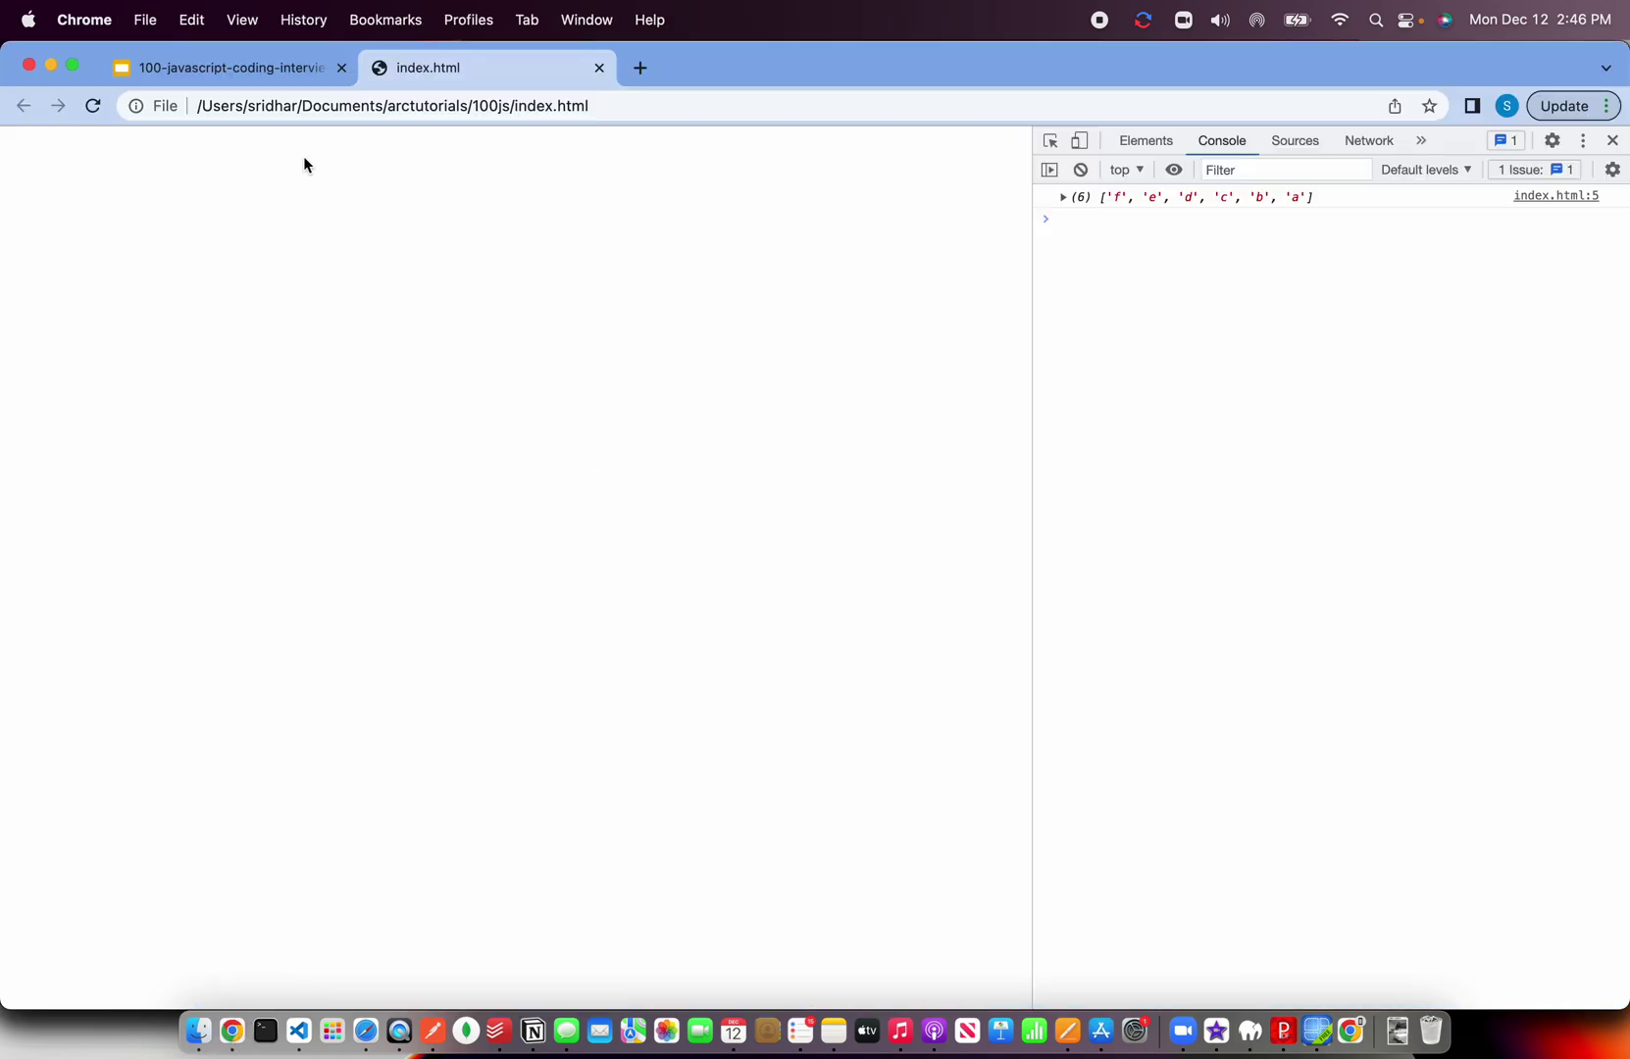
click(242, 68)
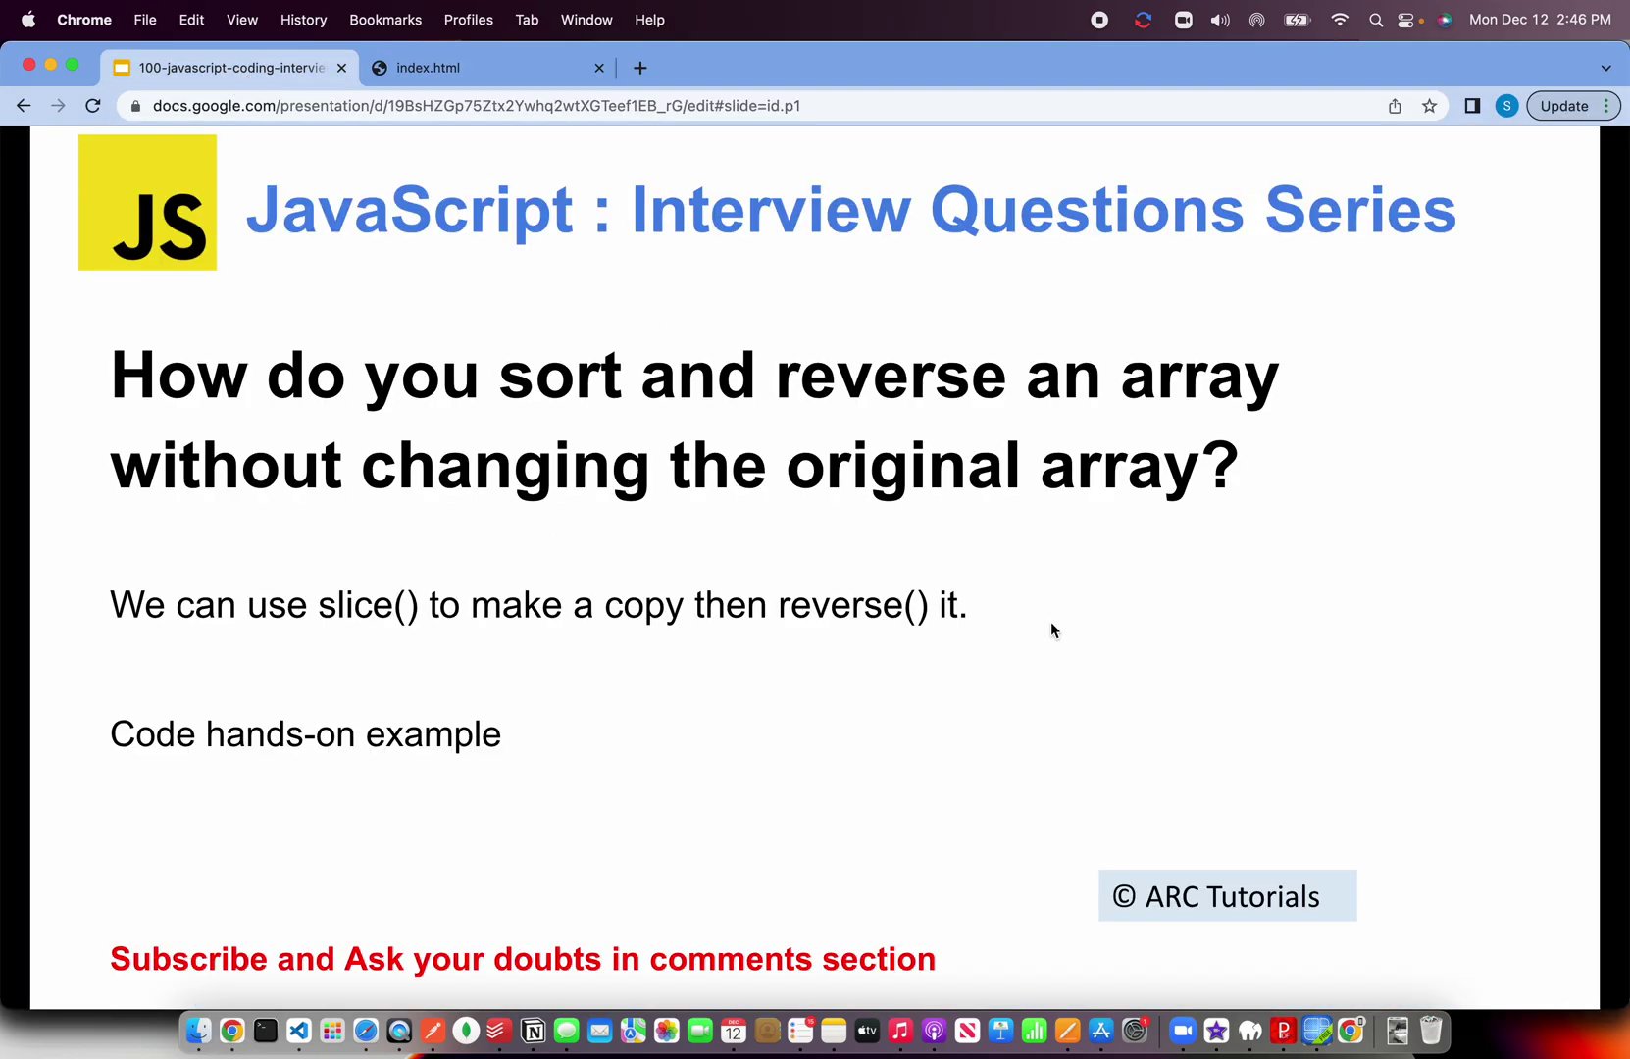